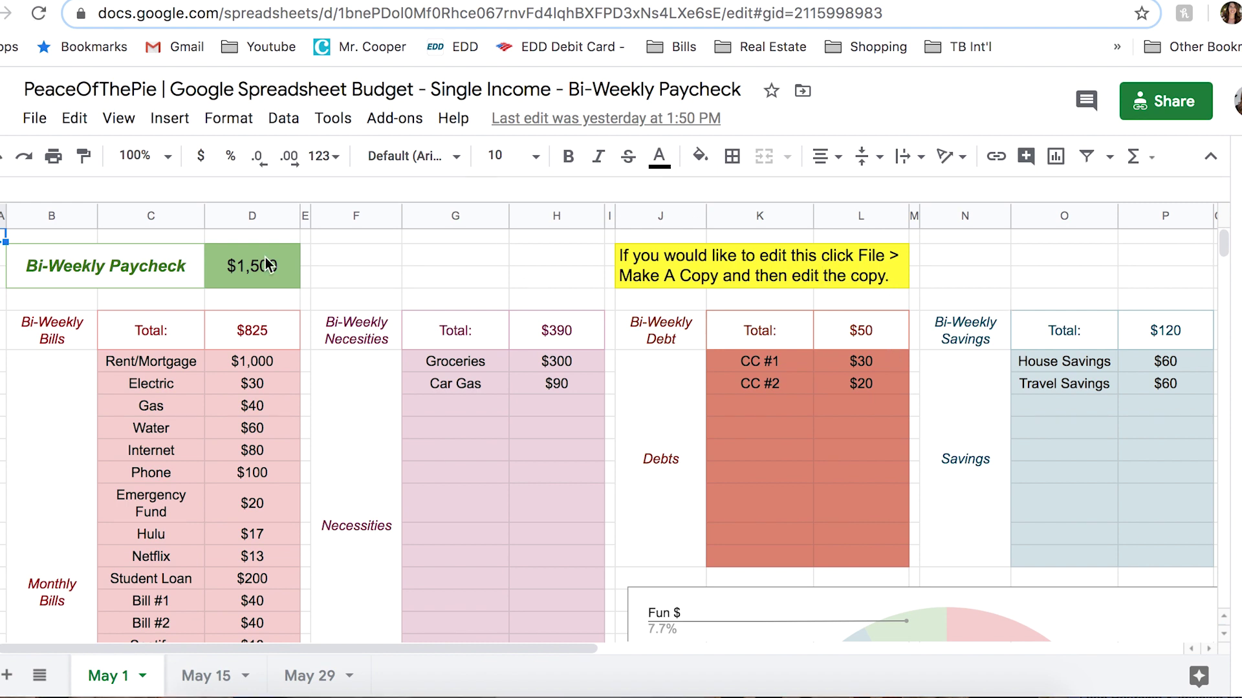
Step: Zoom the May 1 budget to 75% and scroll down to the pie chart and back up
click(168, 160)
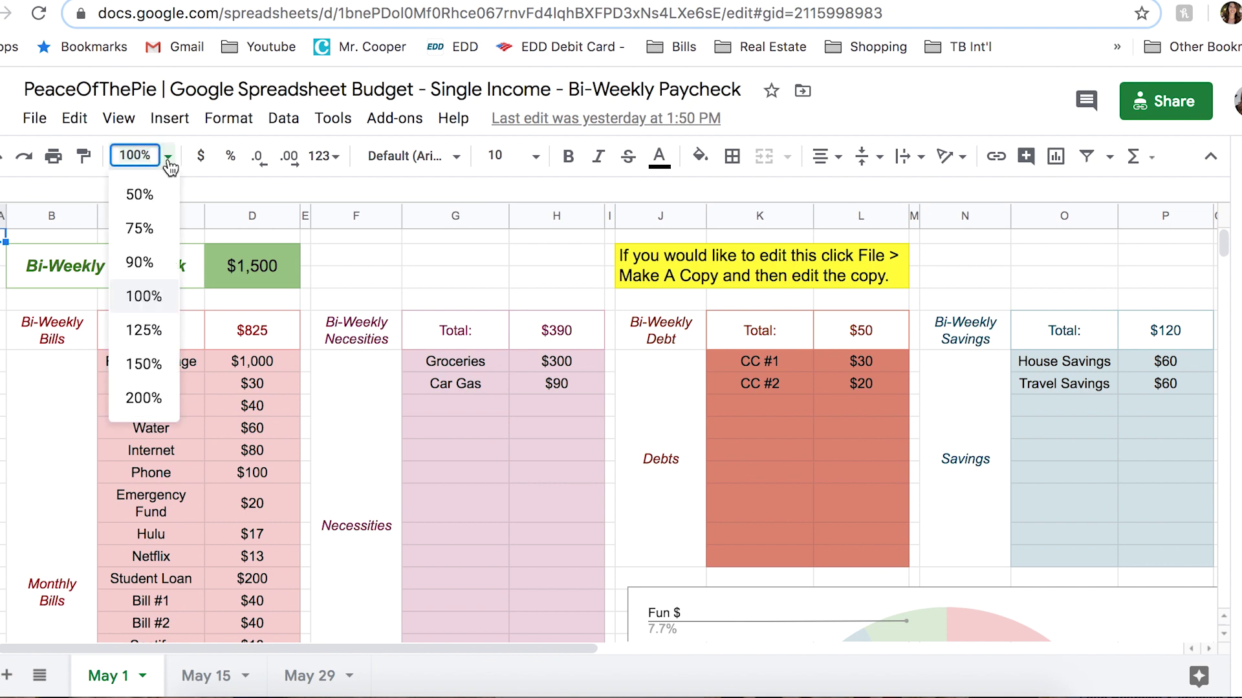
click(143, 231)
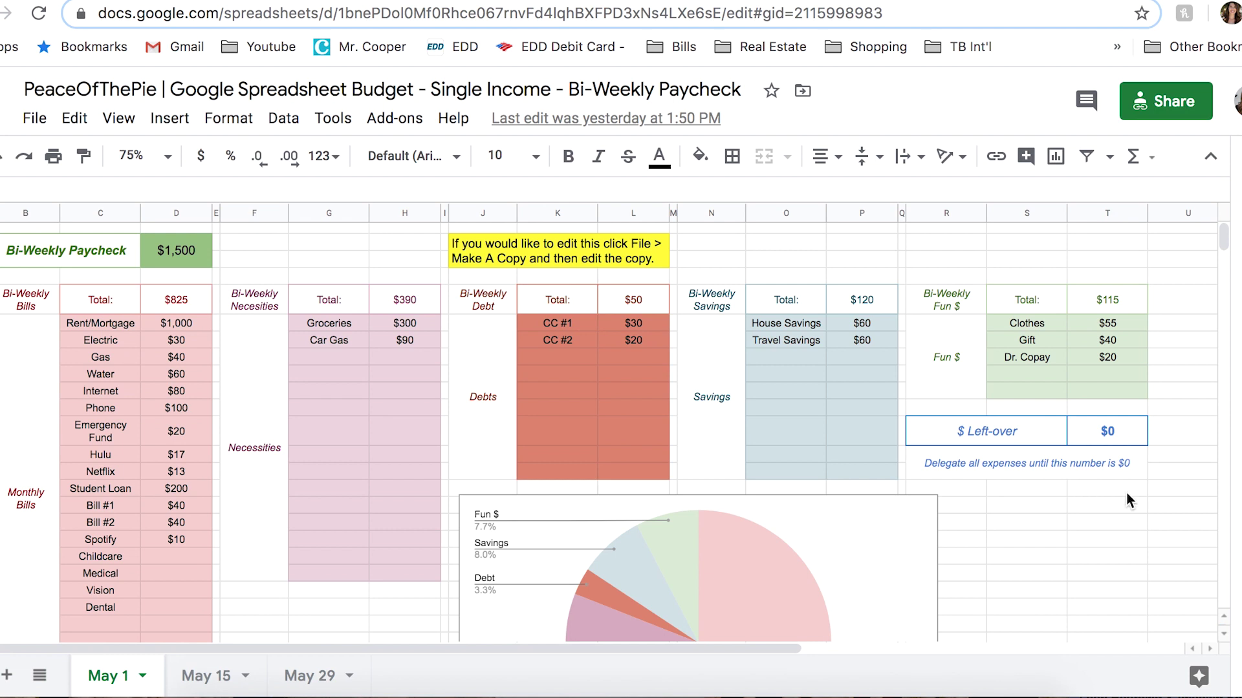
scroll(1126, 494, down, 5)
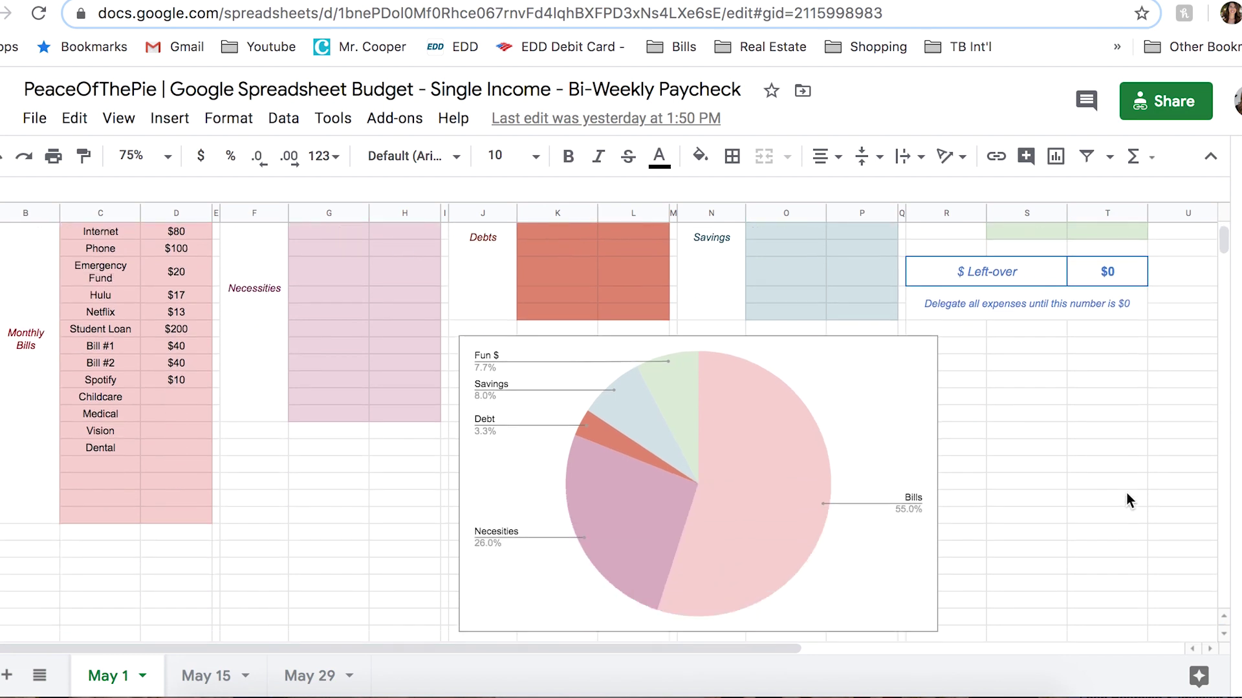
scroll(1126, 492, up, 5)
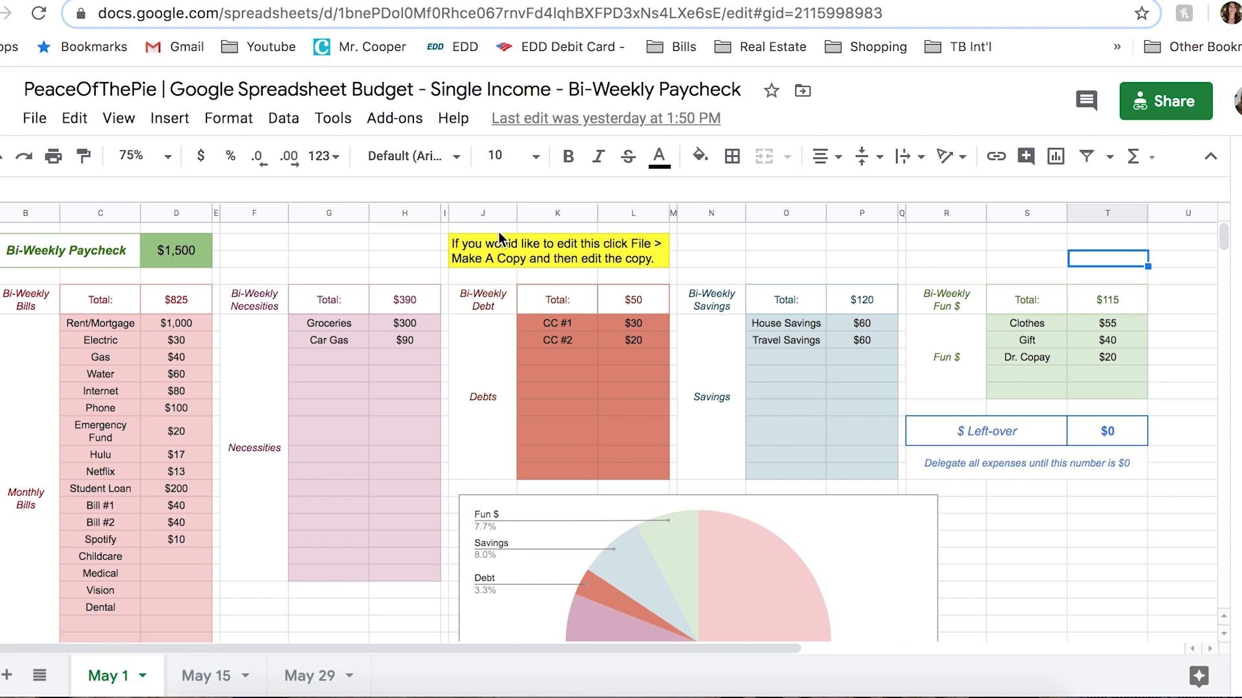
Step: Open File > Make a copy from the yellow note, then cancel the Copy document dialog
click(504, 258)
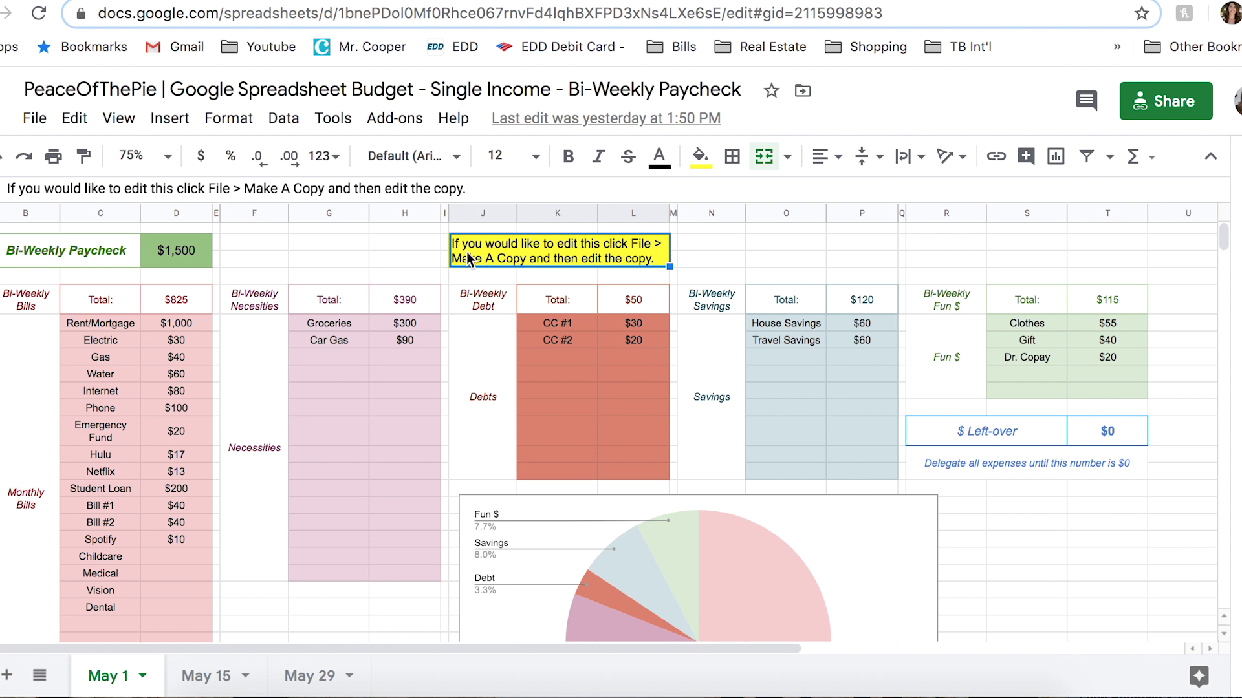
click(38, 119)
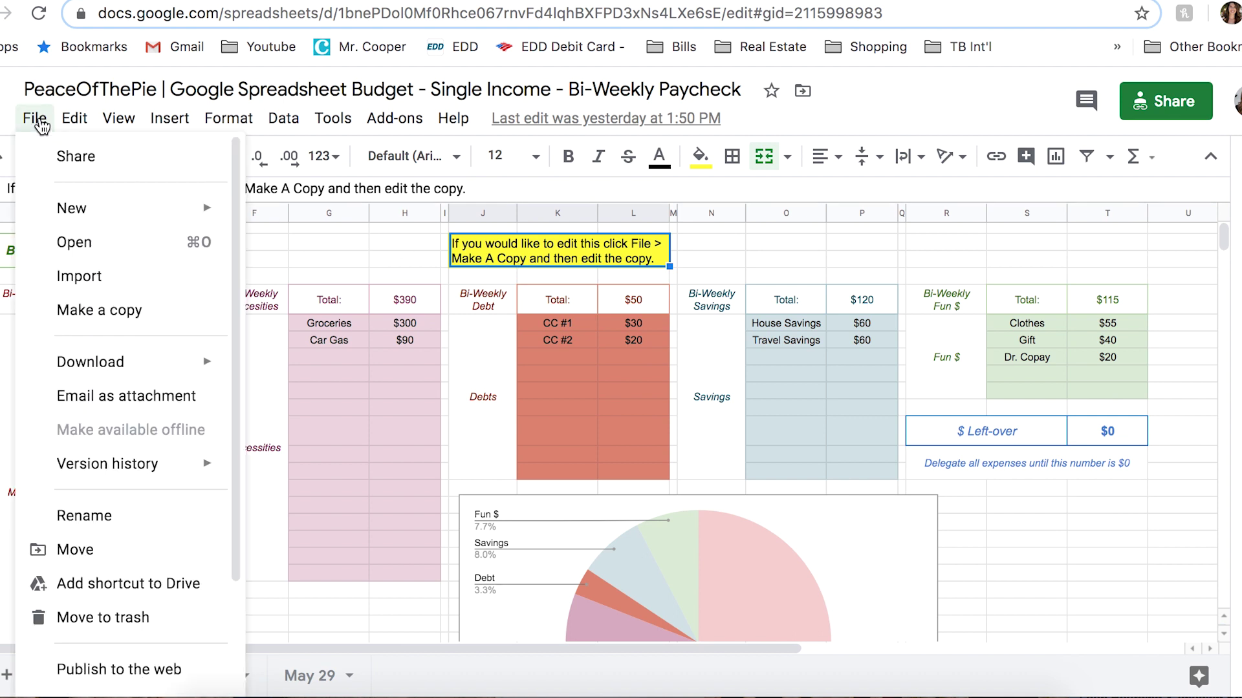
click(93, 311)
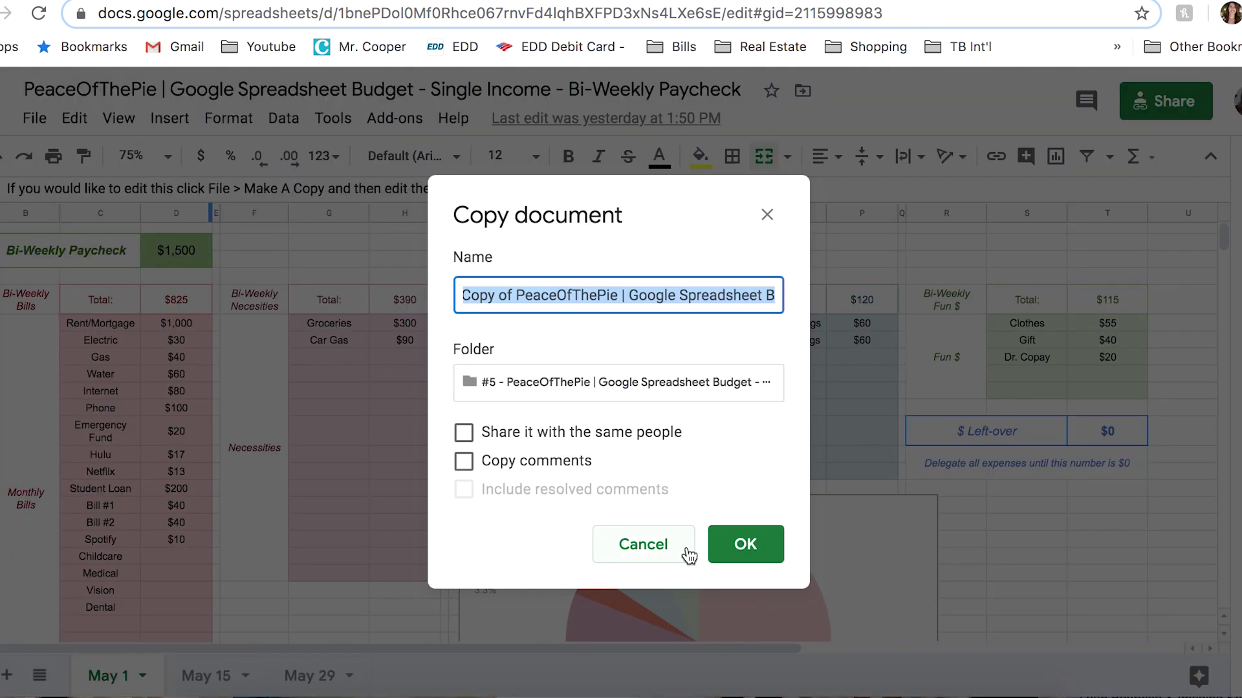
click(643, 545)
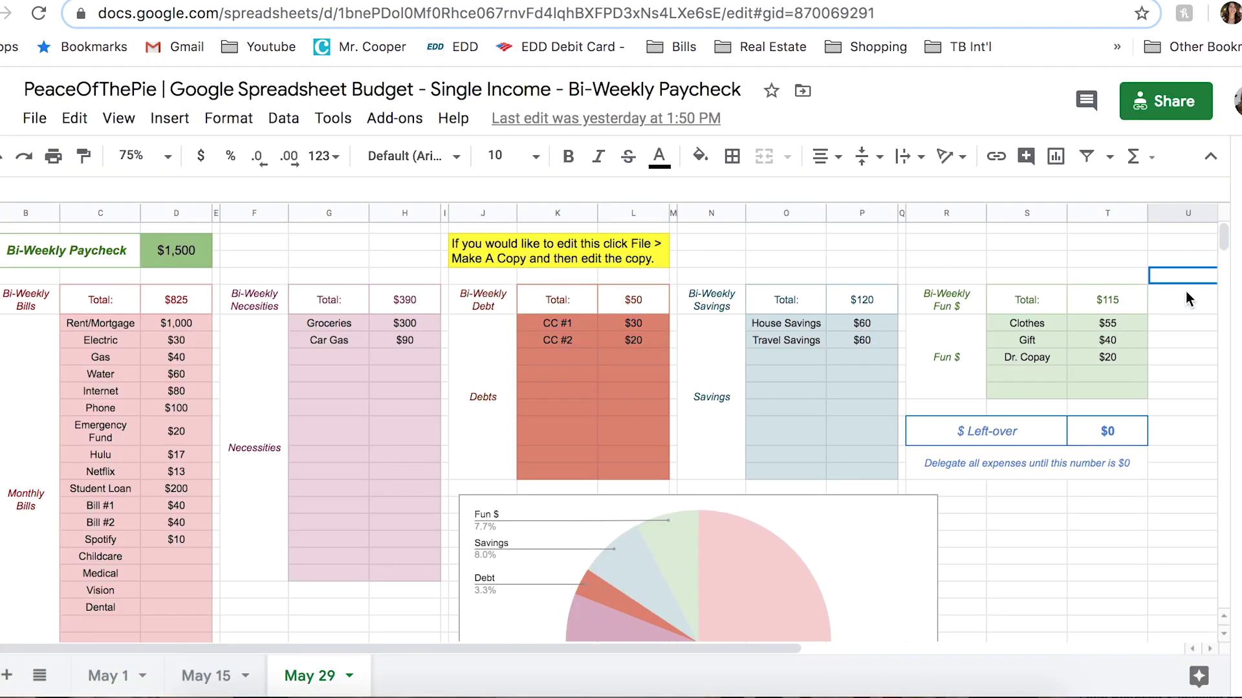
click(45, 250)
Step: Browse the May 1, May 15 and May 29 sheet tabs, returning to the May 1 budget
click(170, 250)
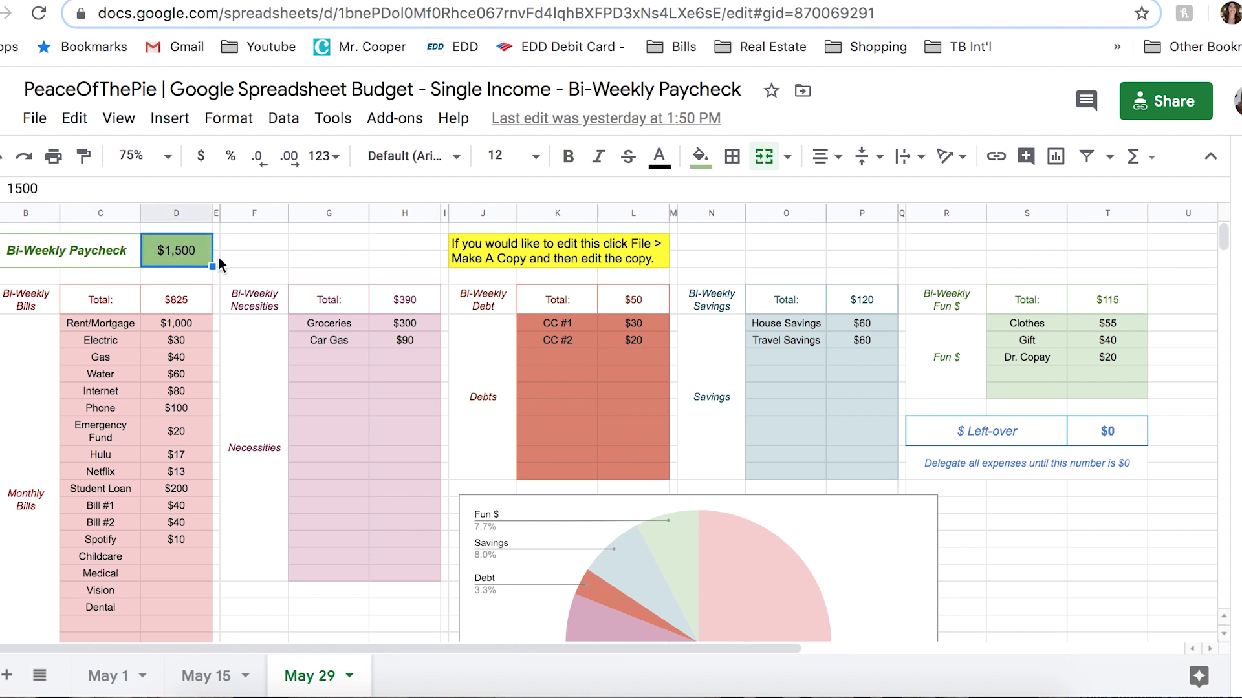
click(104, 676)
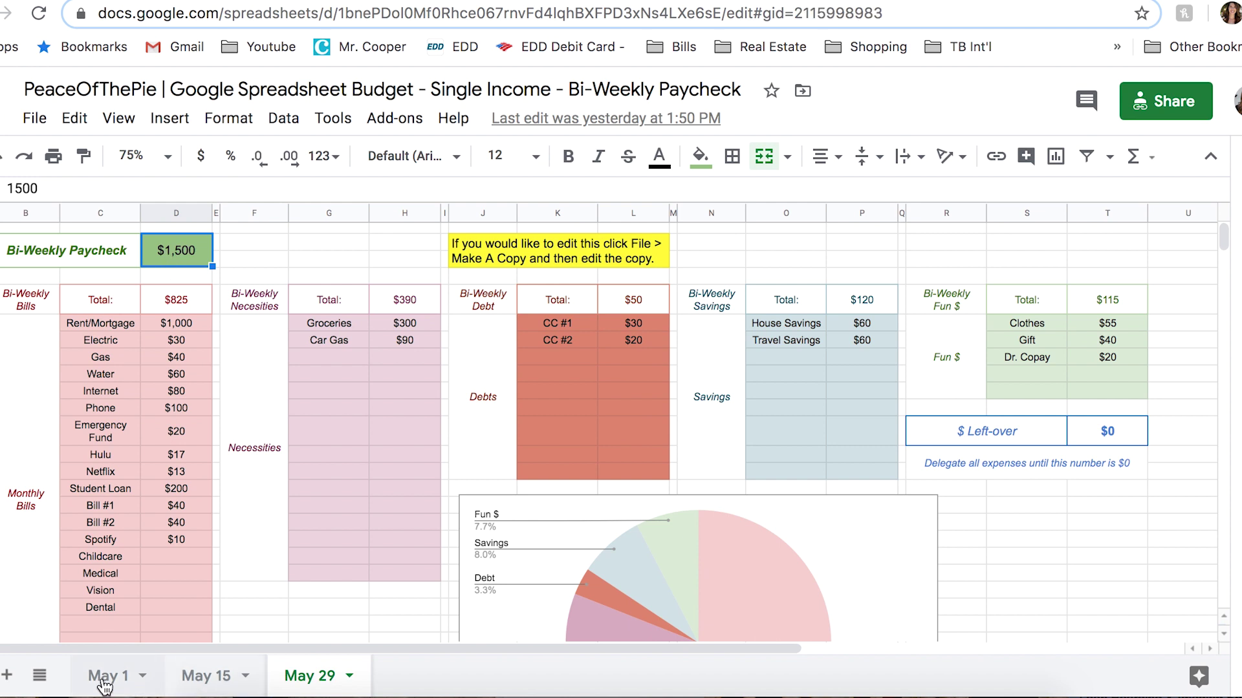
click(200, 678)
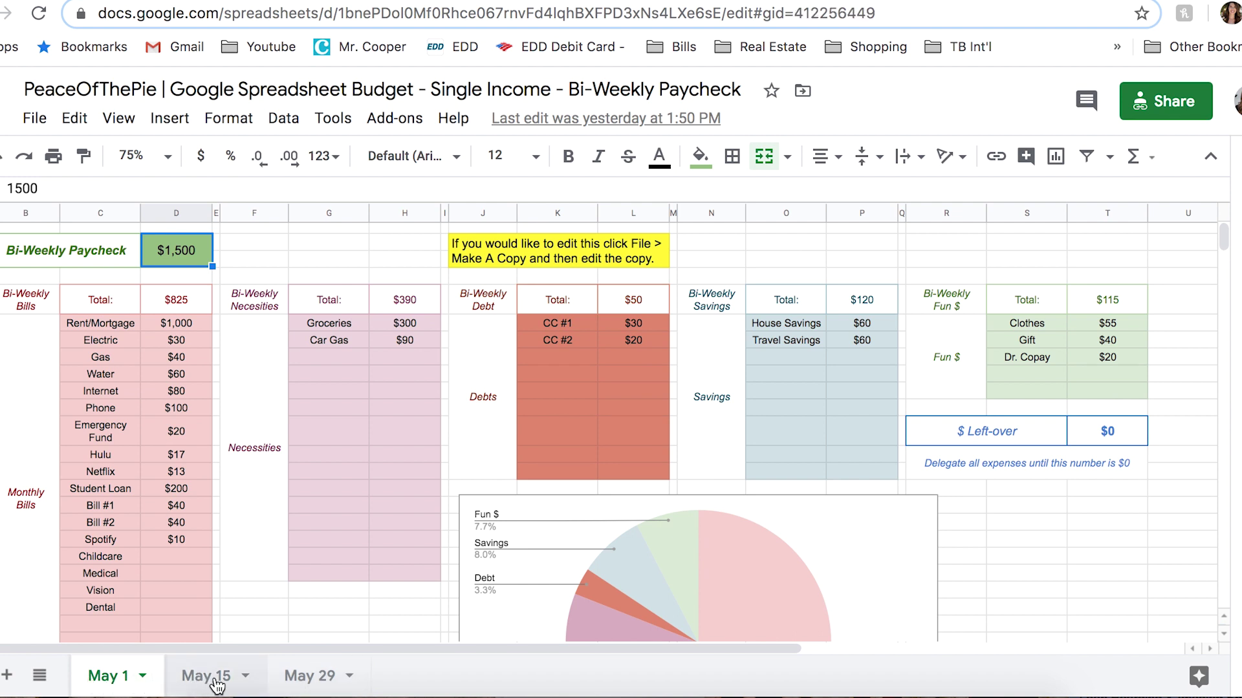
click(326, 683)
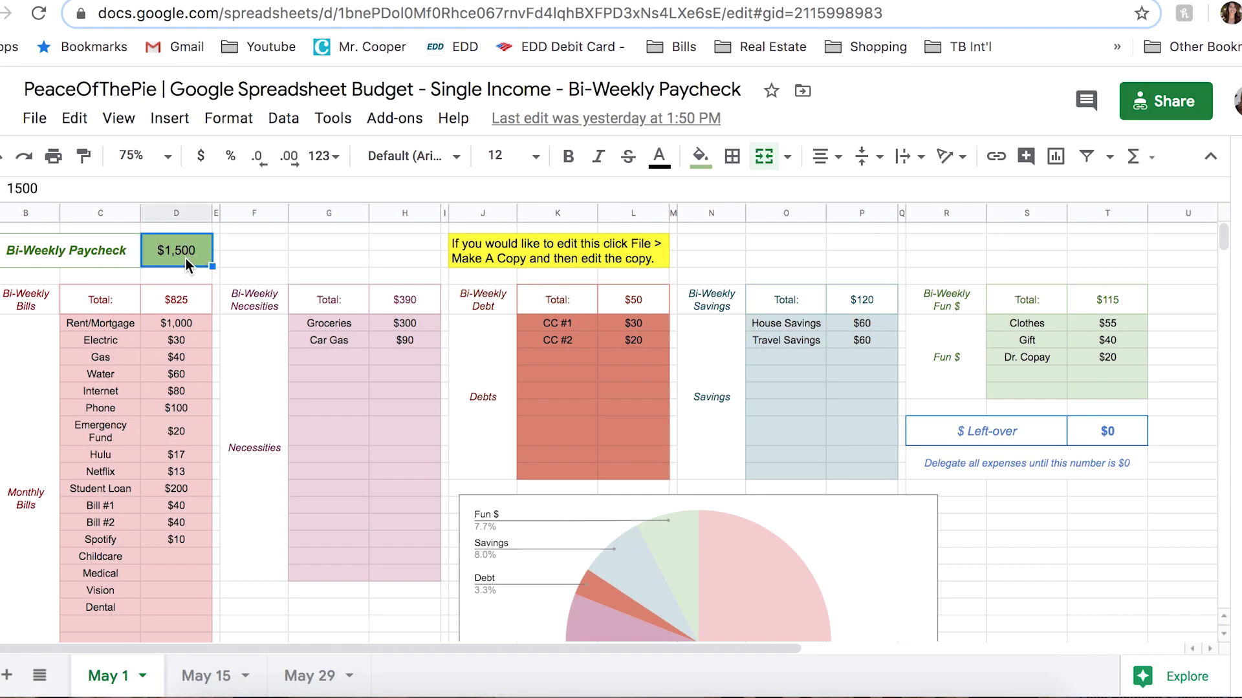
click(112, 327)
Step: Clear the Rent/Mortgage label by mistake and undo it to restore the label
key(Up)
key(Up)
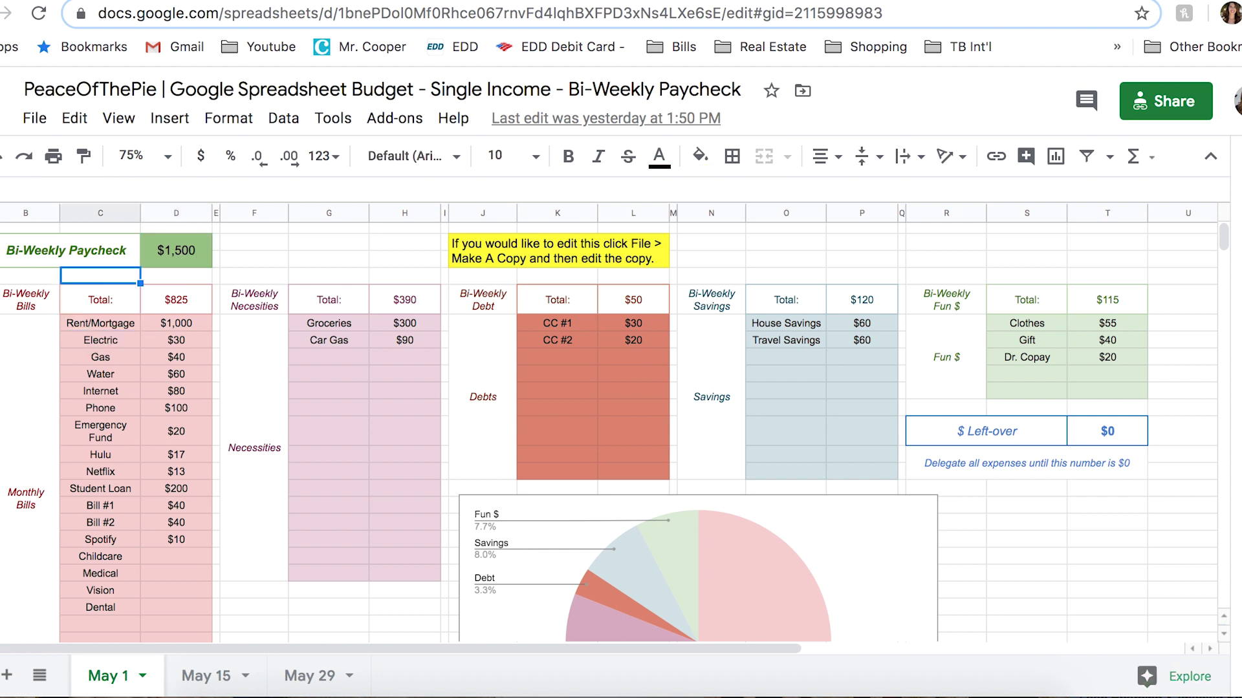
click(104, 328)
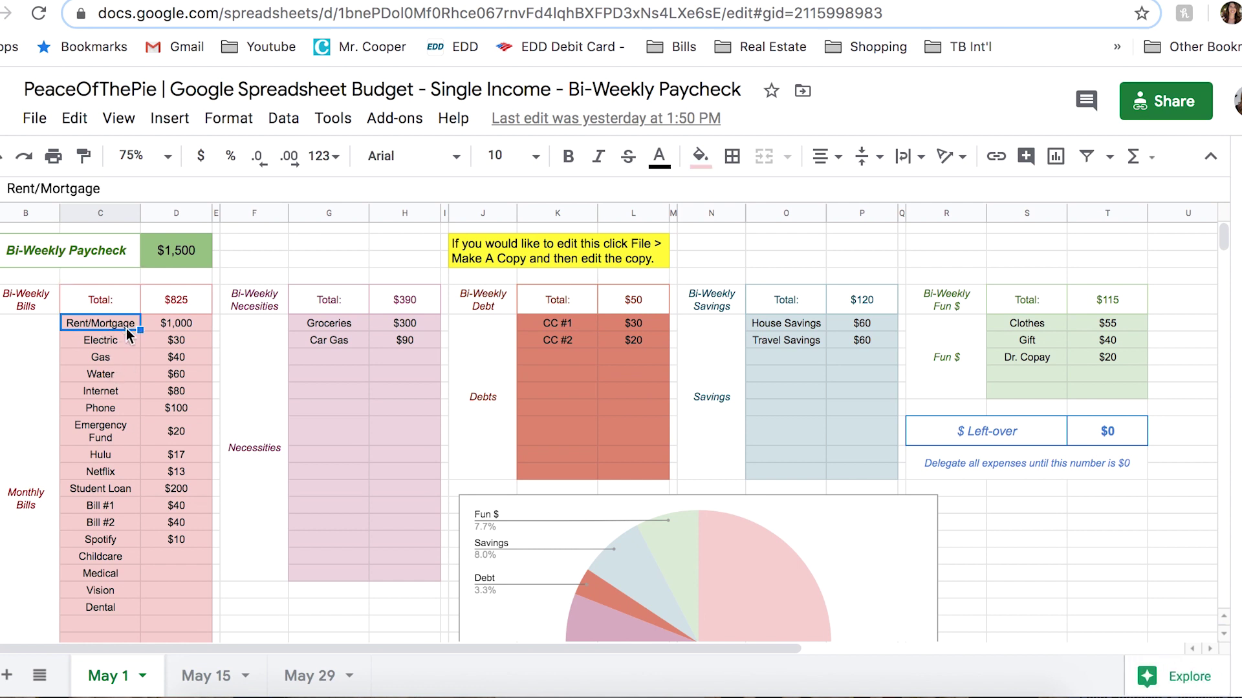
click(173, 326)
click(110, 323)
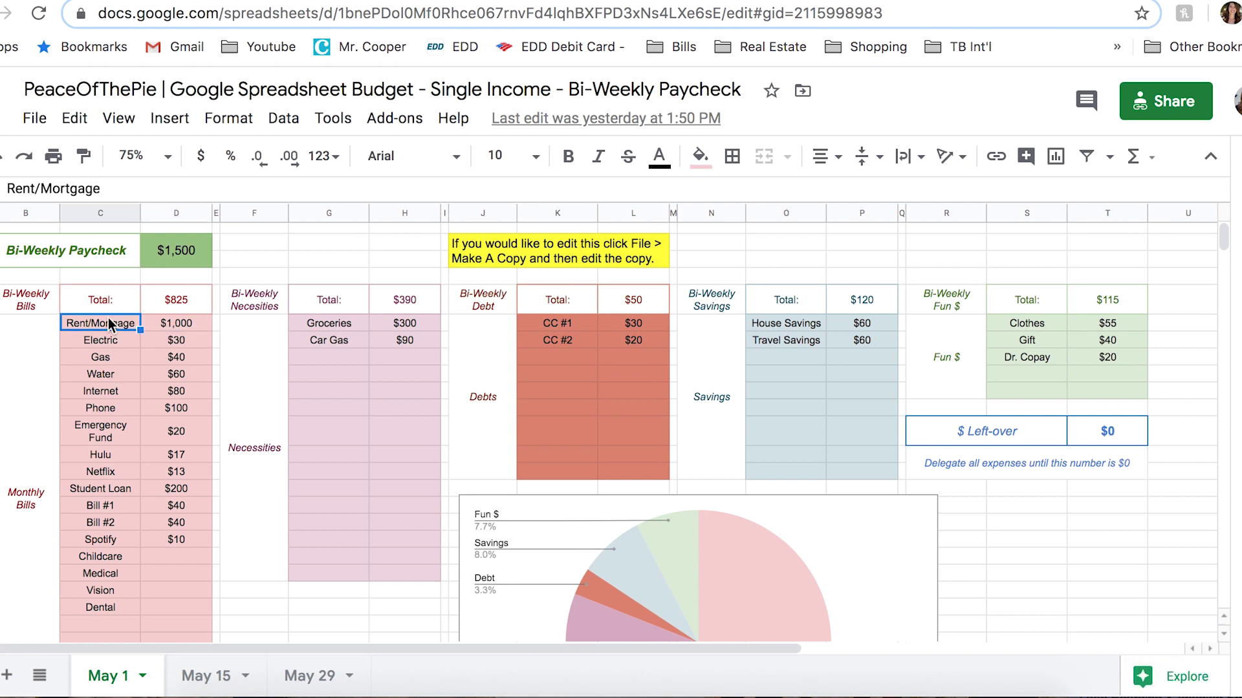
key(Delete)
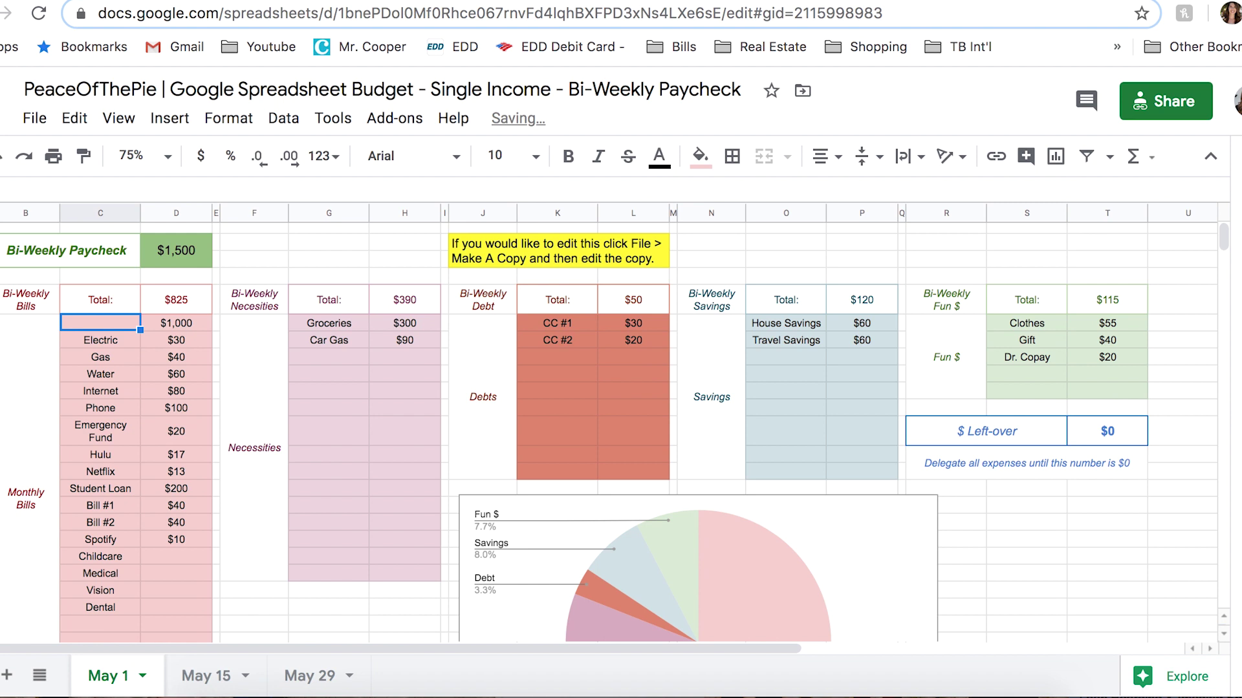
key(ctrl+z)
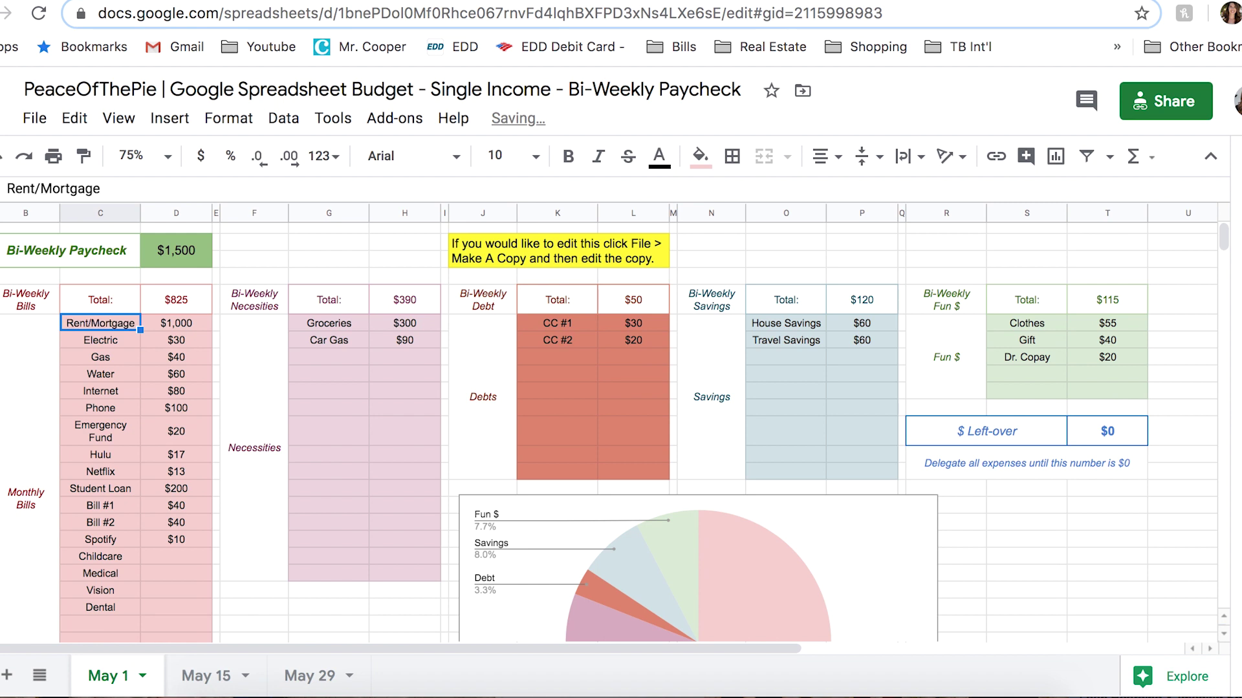
click(110, 409)
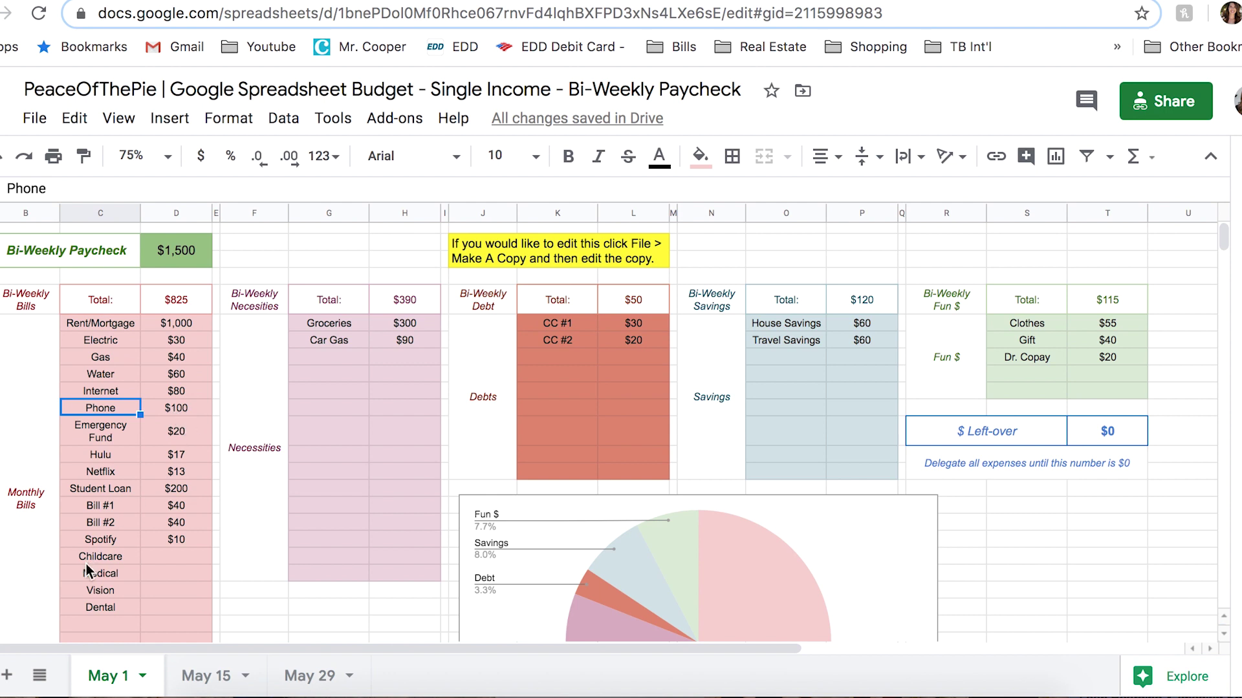
Step: Clear the Medical, Vision and Dental bill labels so the list ends at Childcare
click(125, 572)
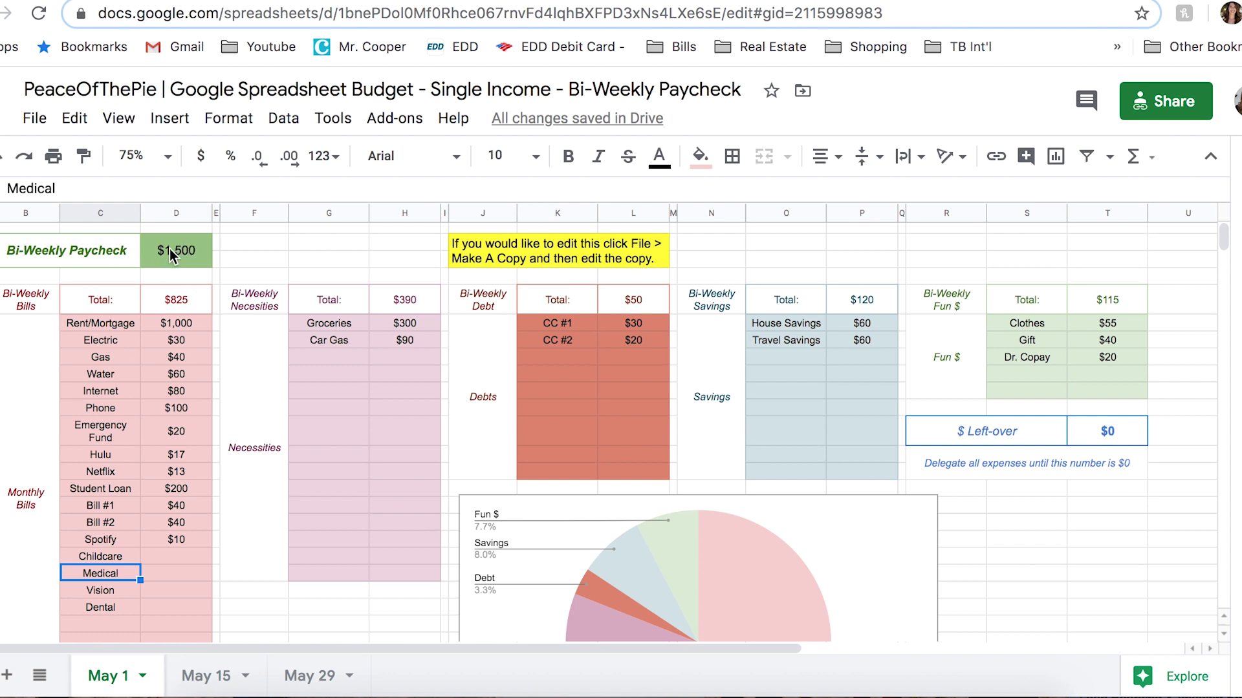
click(170, 252)
click(154, 573)
click(114, 577)
key(Delete)
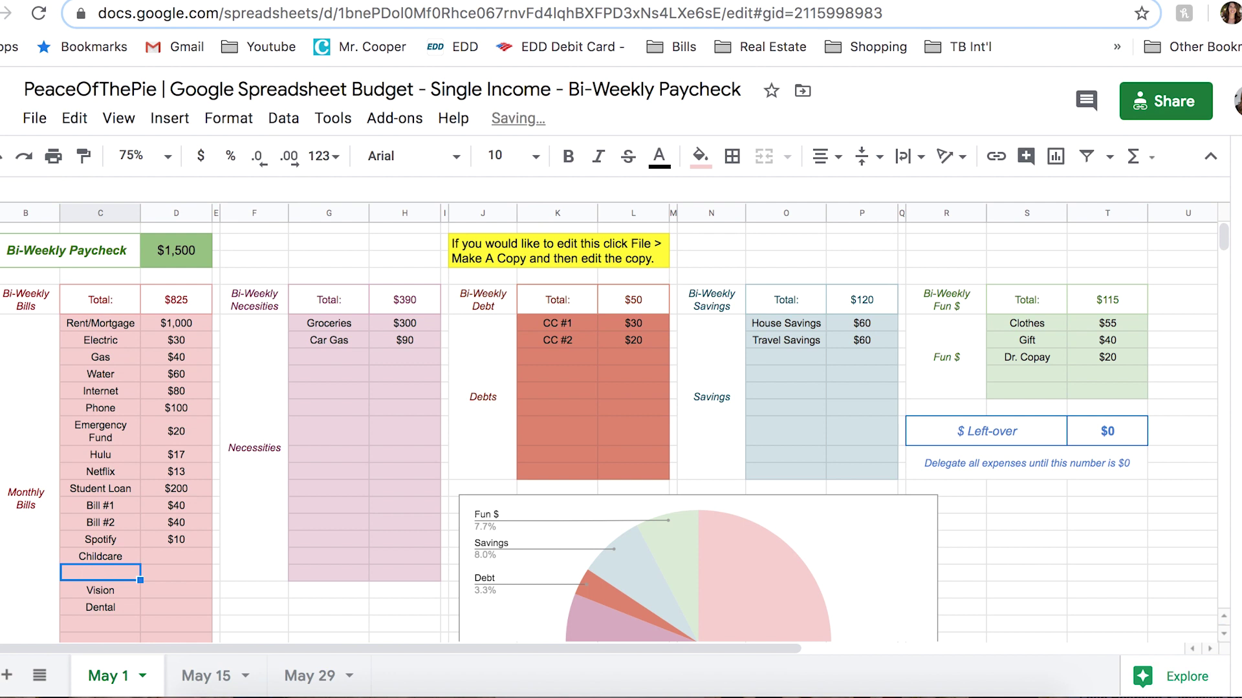
key(Down)
key(Delete)
key(Down)
key(Delete)
click(1105, 505)
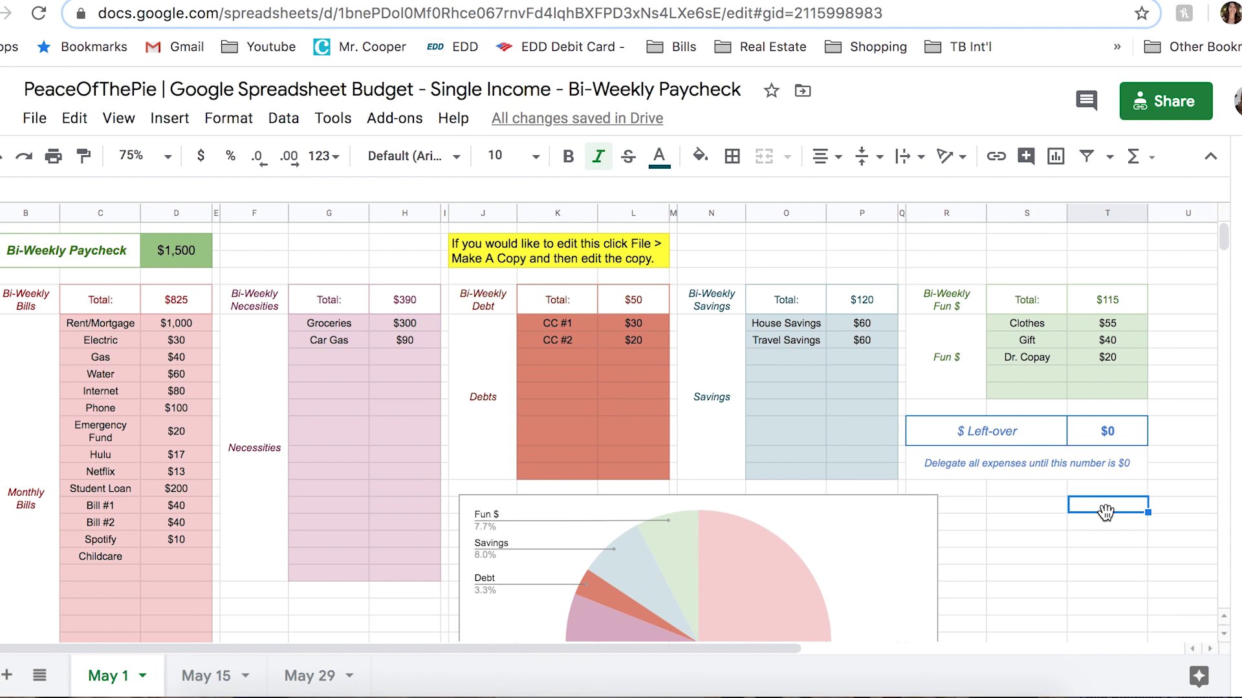
Step: Inspect the Bills, Necessities, Debt, Savings and Fun total formulas and the $0 left-over formula
click(173, 262)
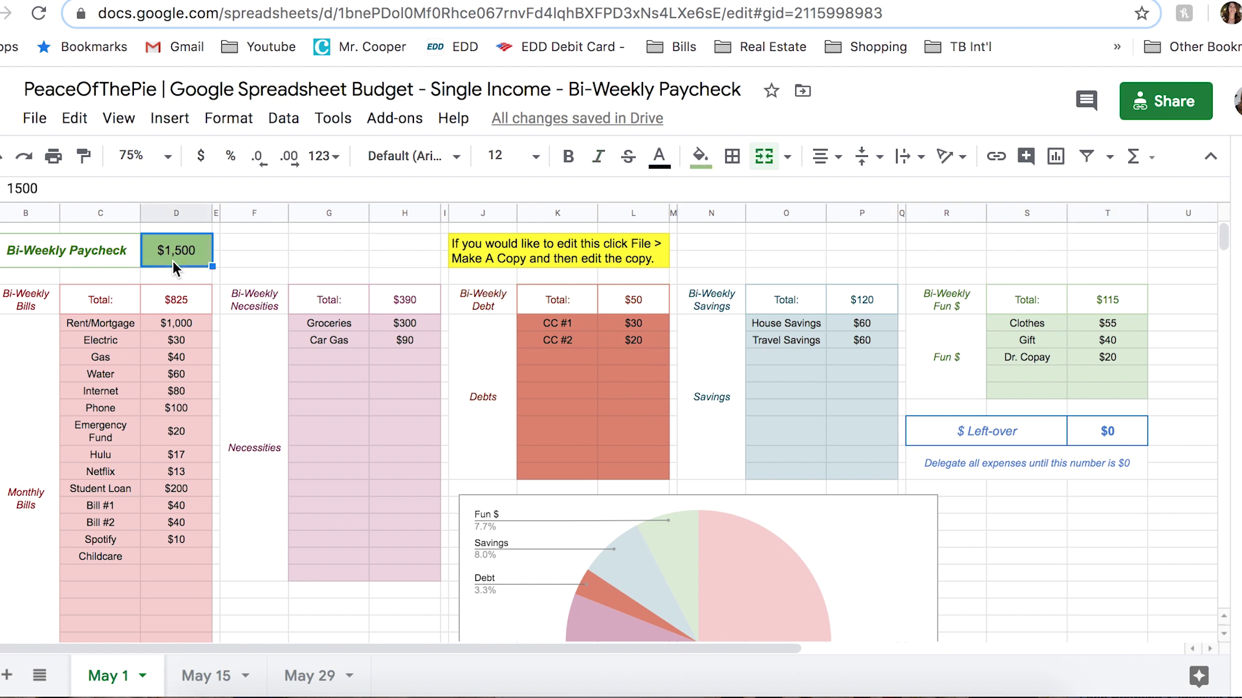
click(182, 298)
click(408, 304)
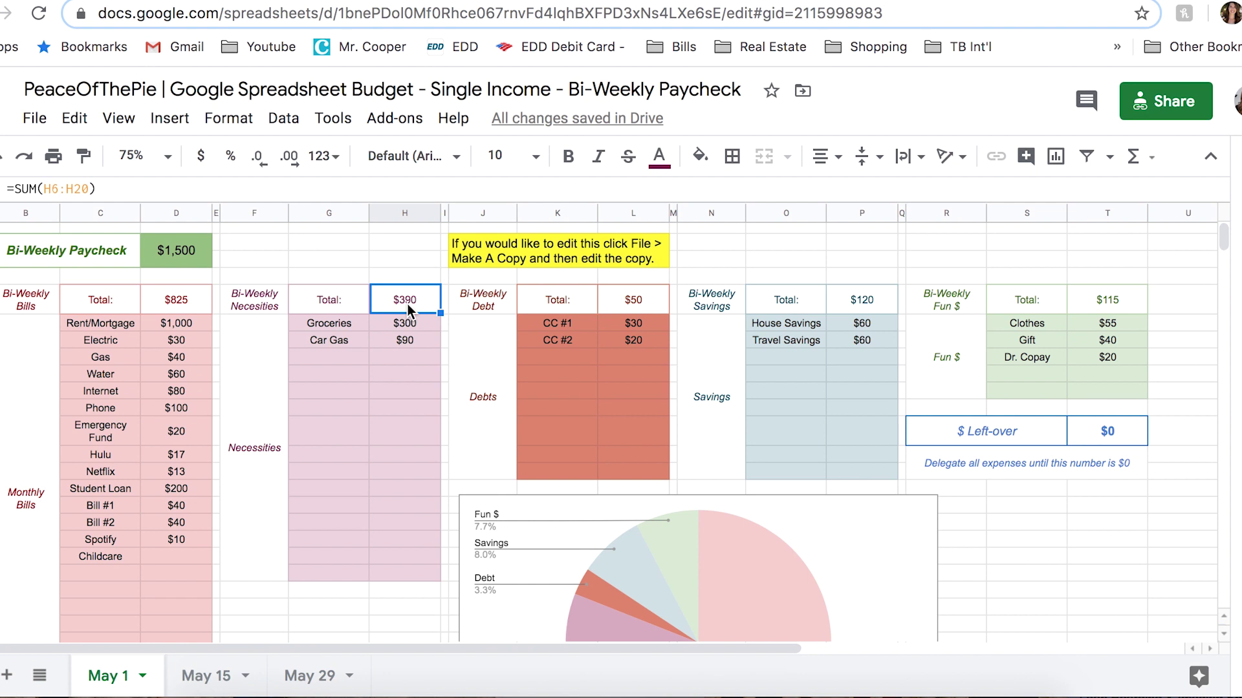
click(633, 304)
click(859, 307)
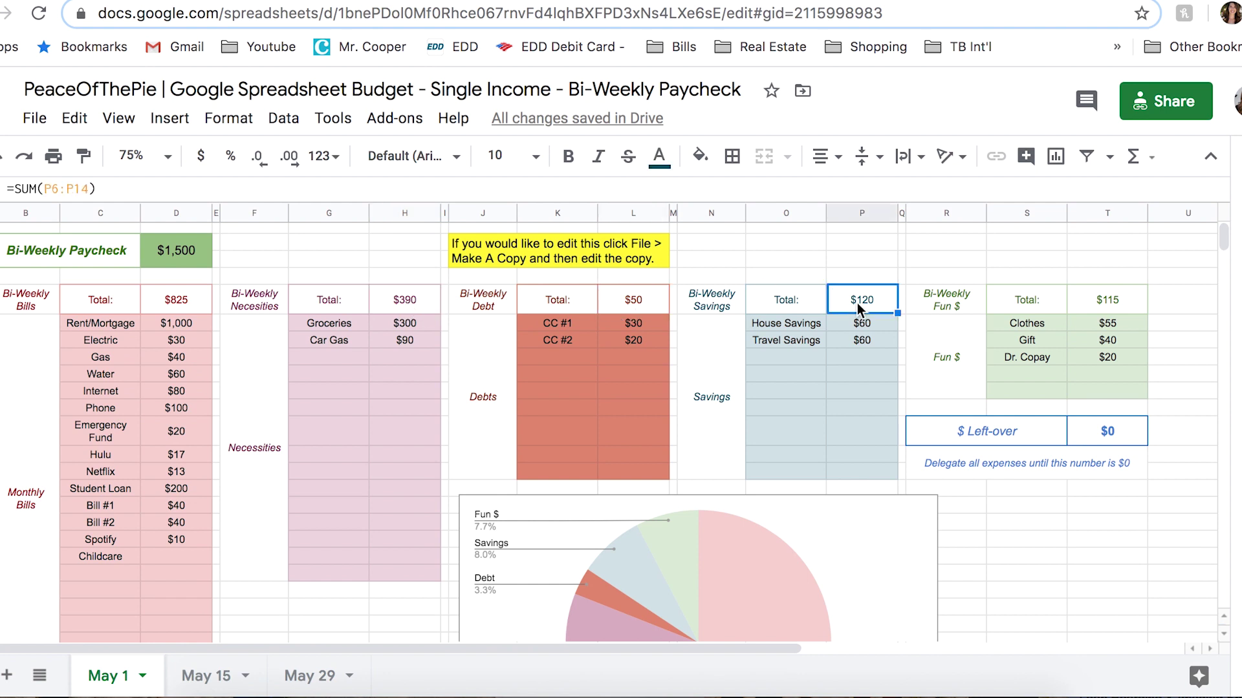
click(1104, 303)
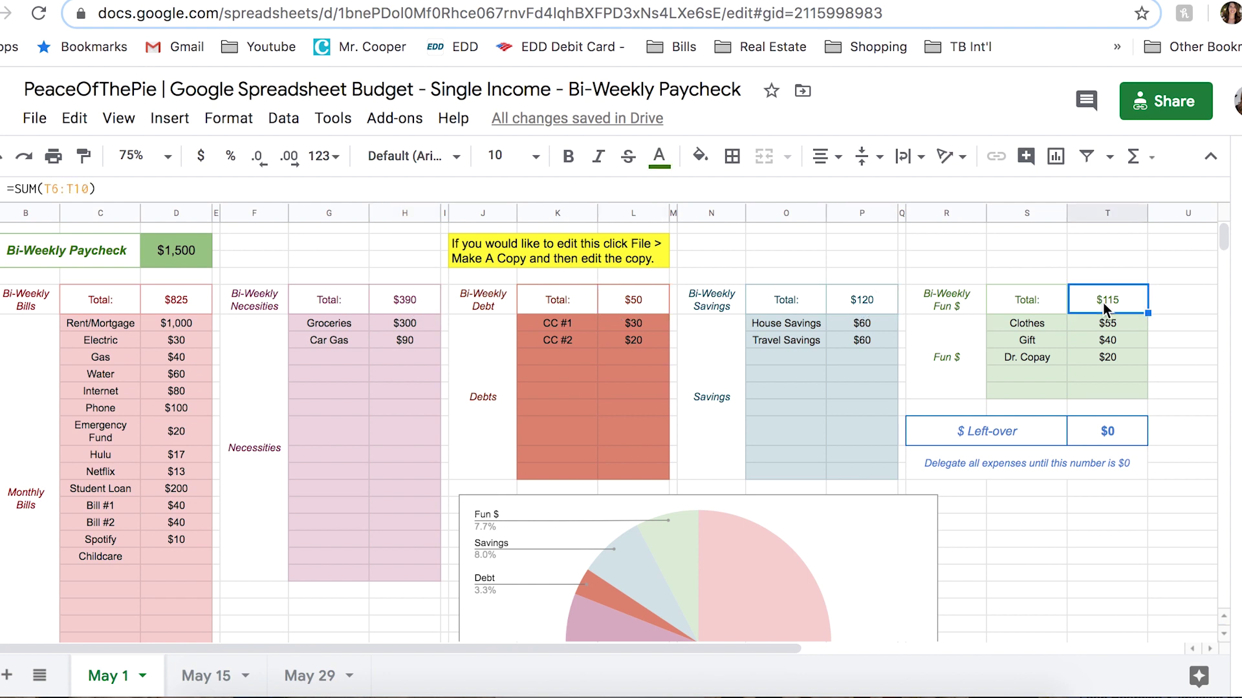
click(1124, 441)
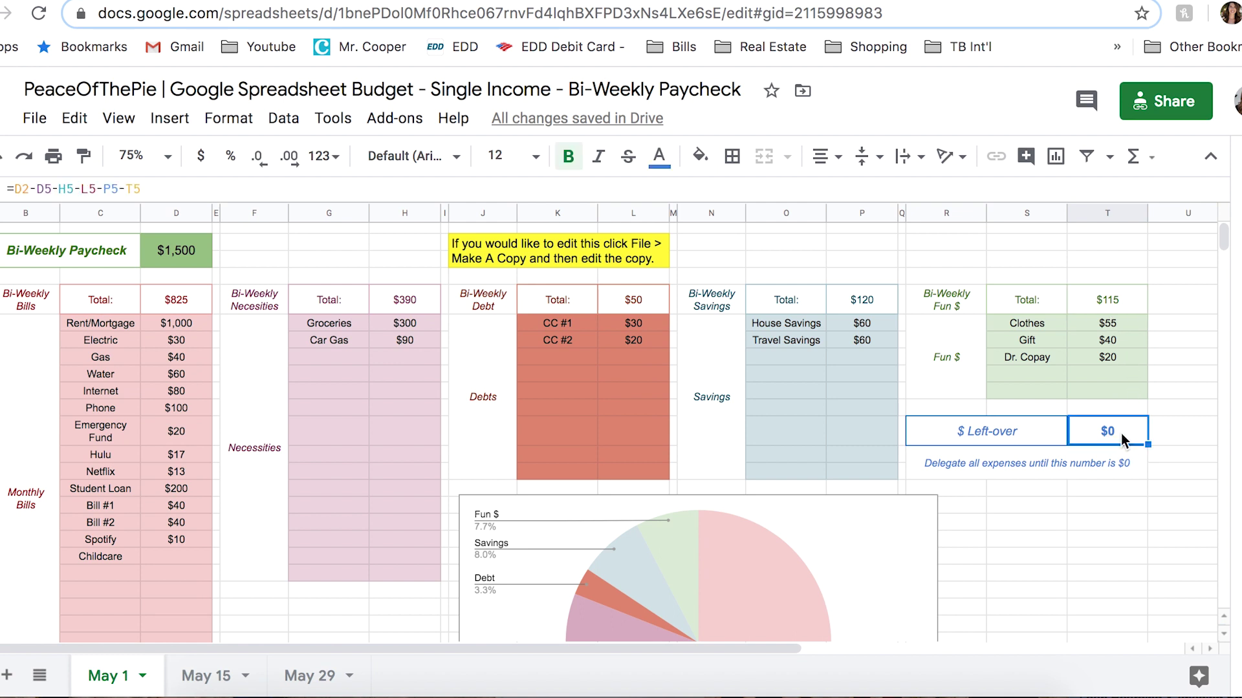
Step: Check a few category cells, then type 1400 as the new bi-weekly paycheck
click(156, 479)
click(363, 420)
click(663, 391)
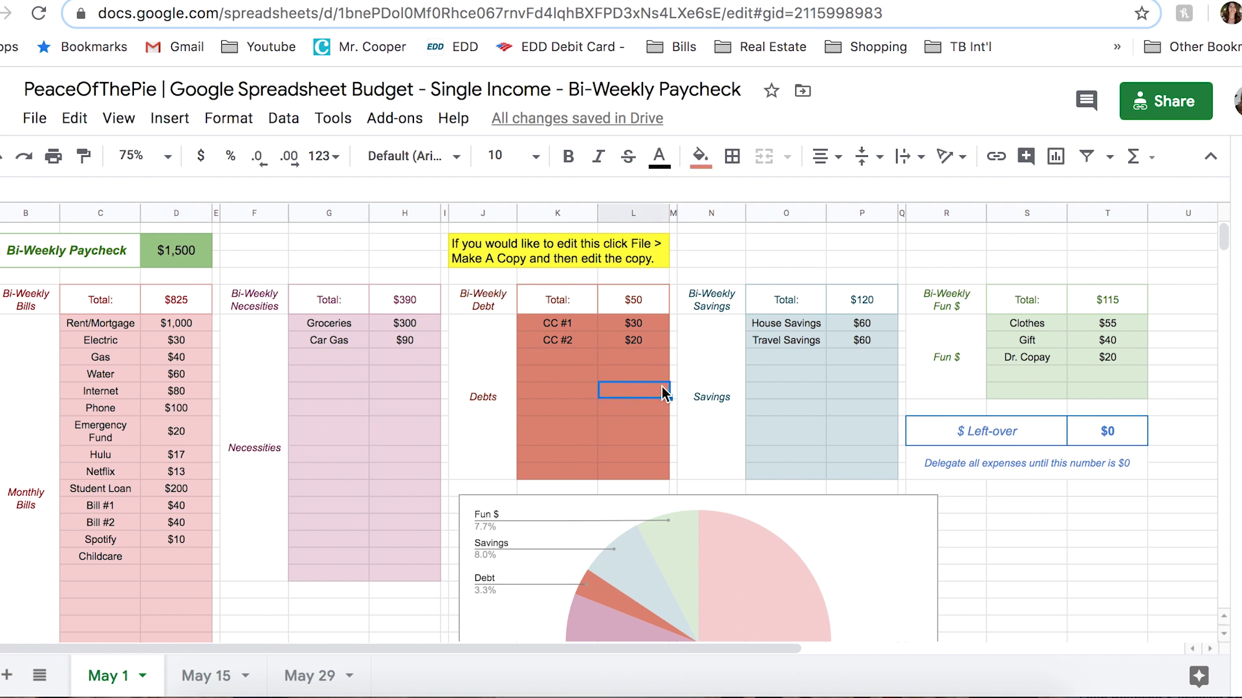
click(819, 393)
click(1124, 433)
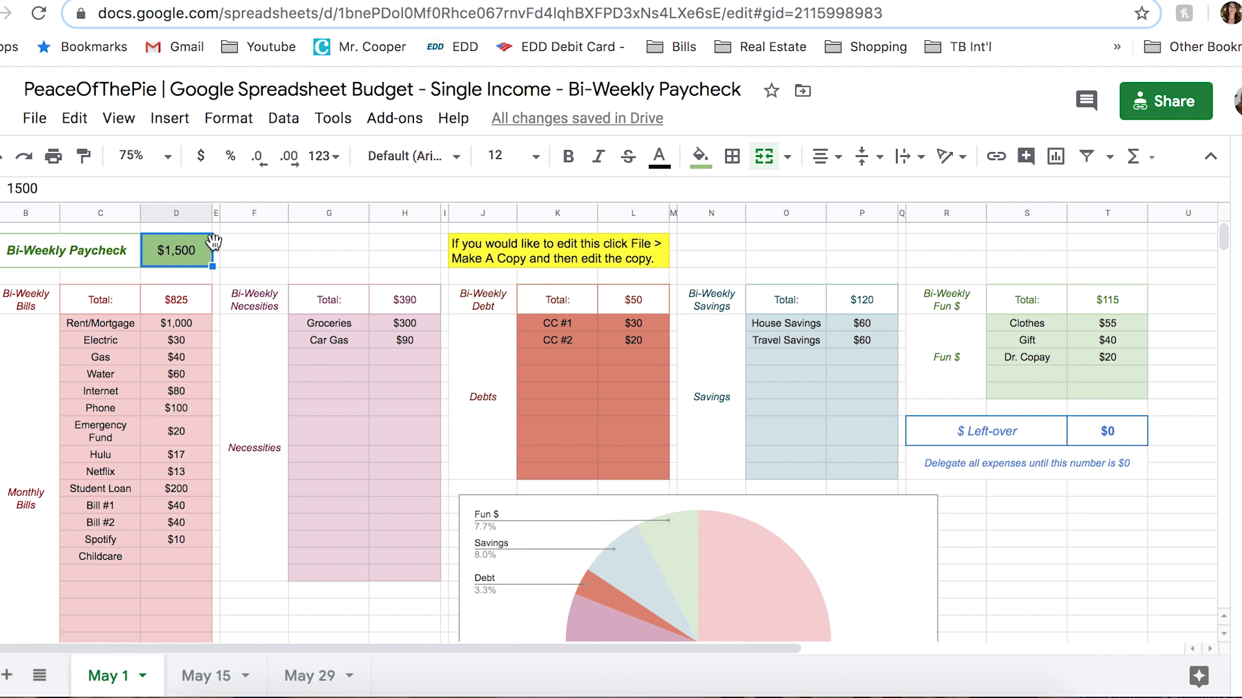
text(1400)
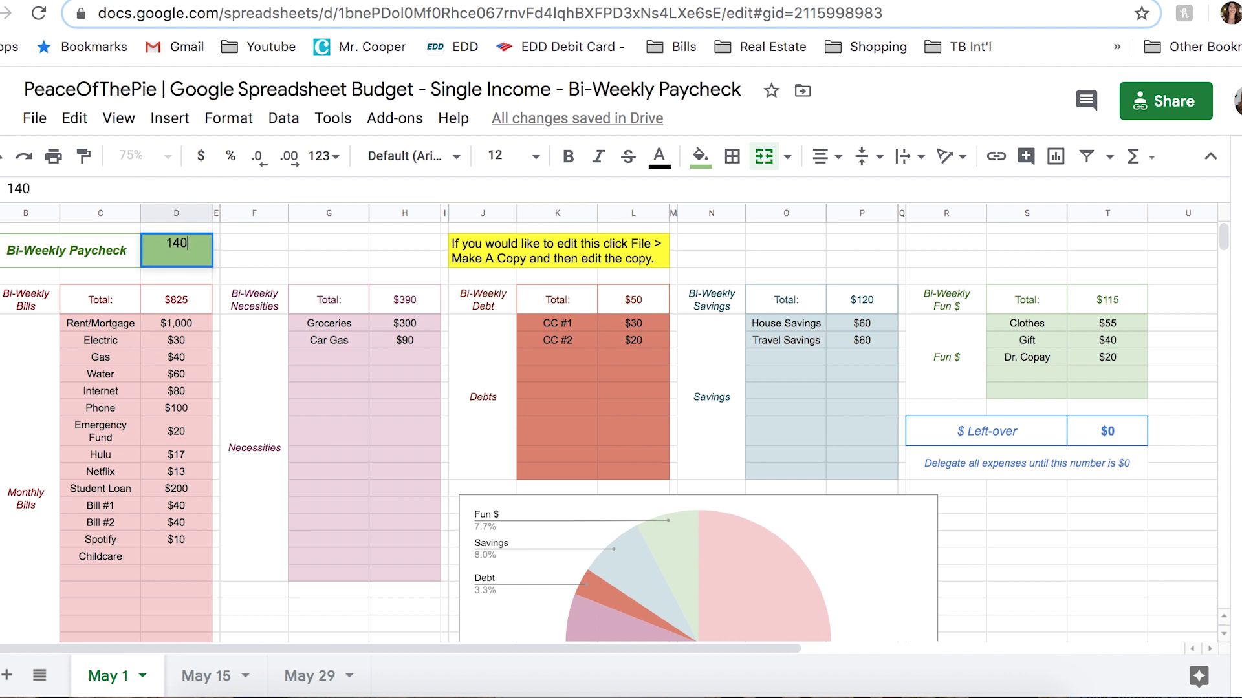
Step: Confirm the $1,400 paycheck and set Rent/Mortgage $1,100, Electric $25, Gas $35, Water $50
click(334, 237)
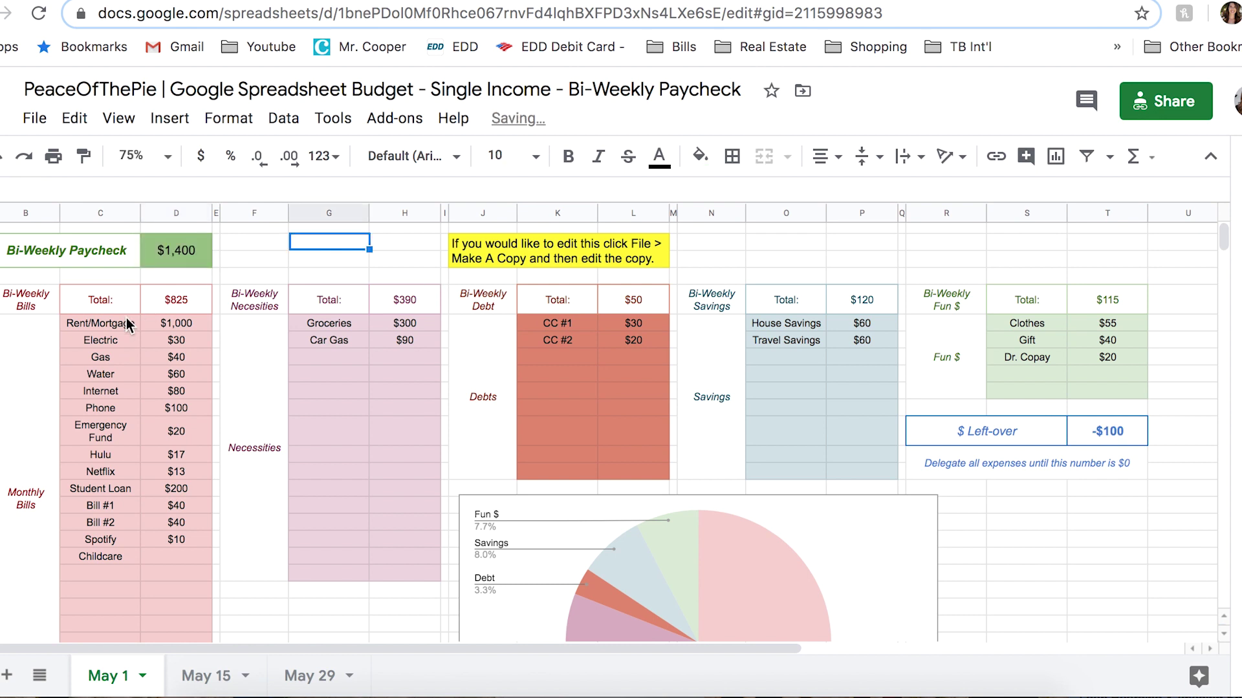
click(104, 335)
click(102, 324)
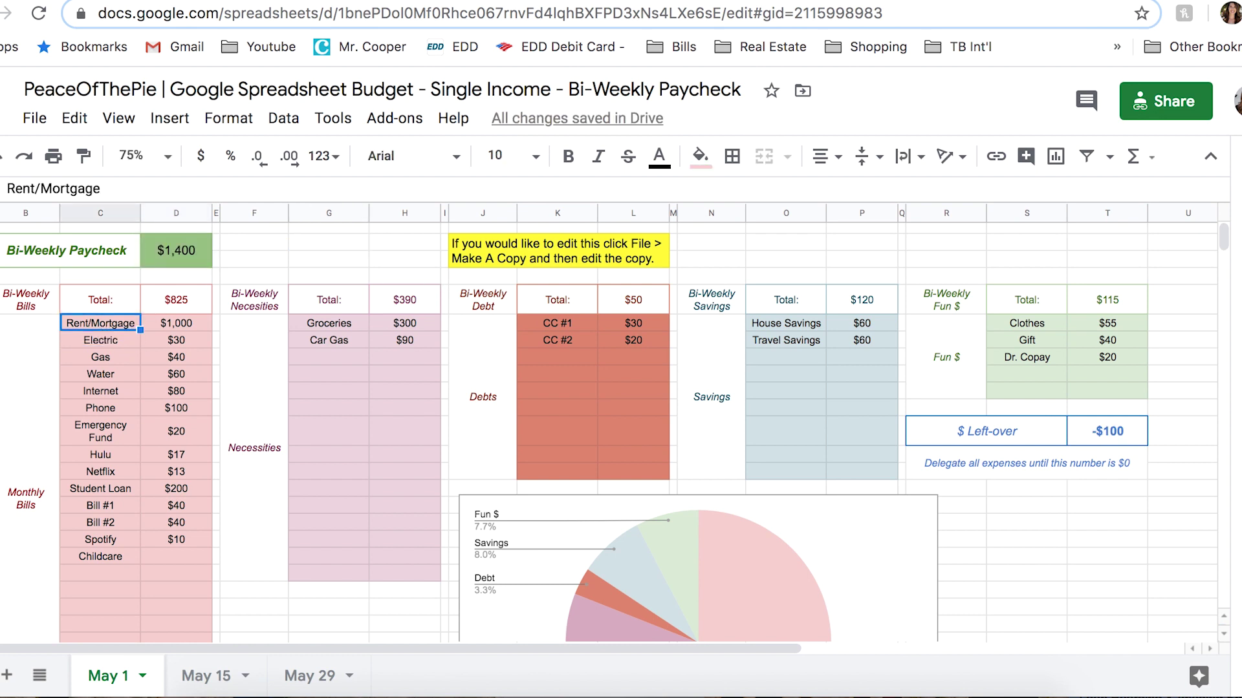
key(Right)
text(1100)
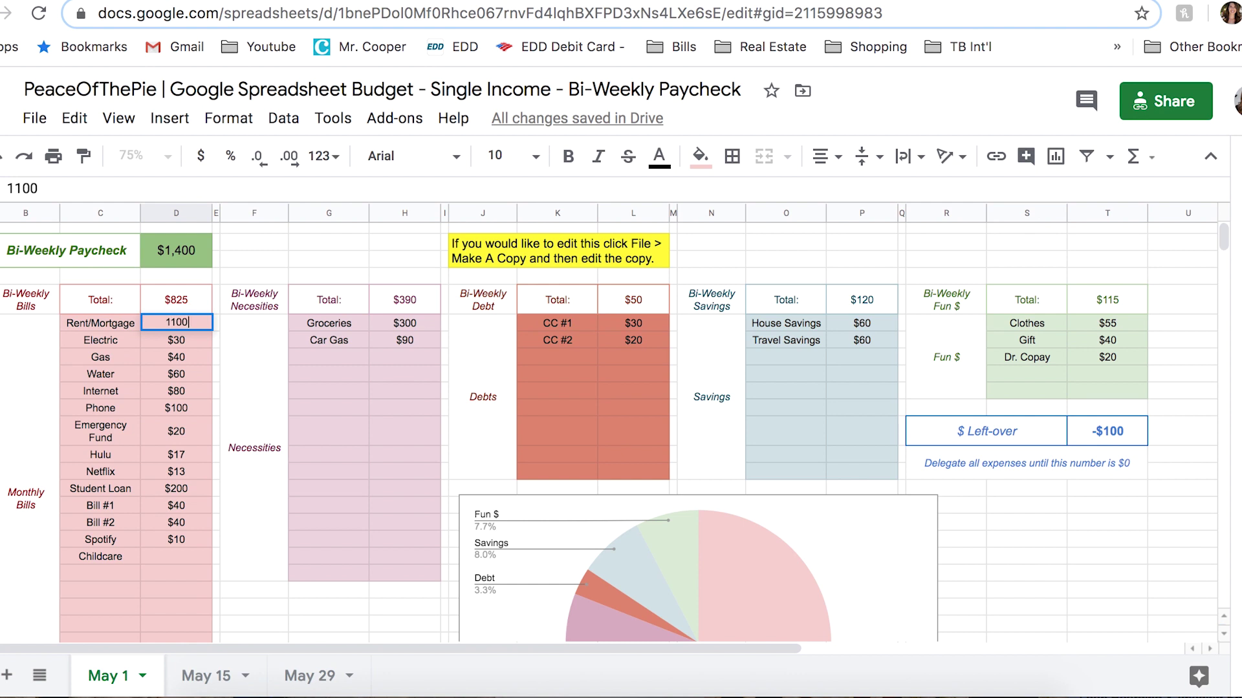
key(Return)
text(25)
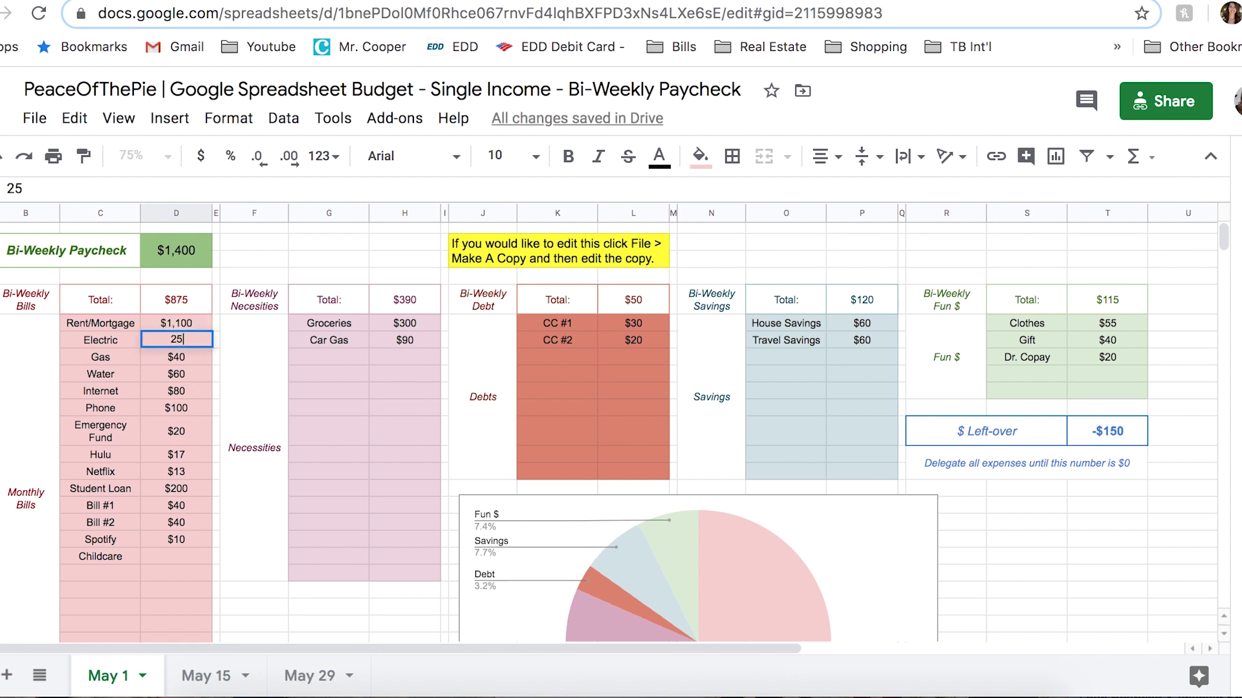
key(Return)
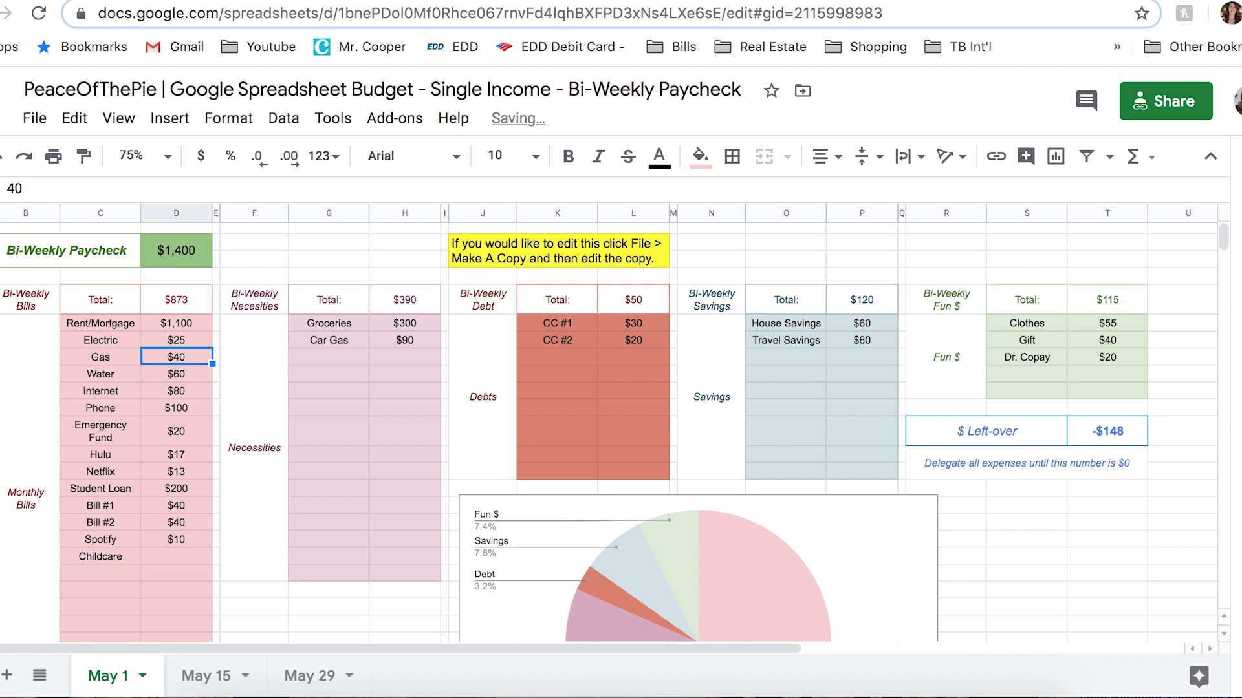
text(35)
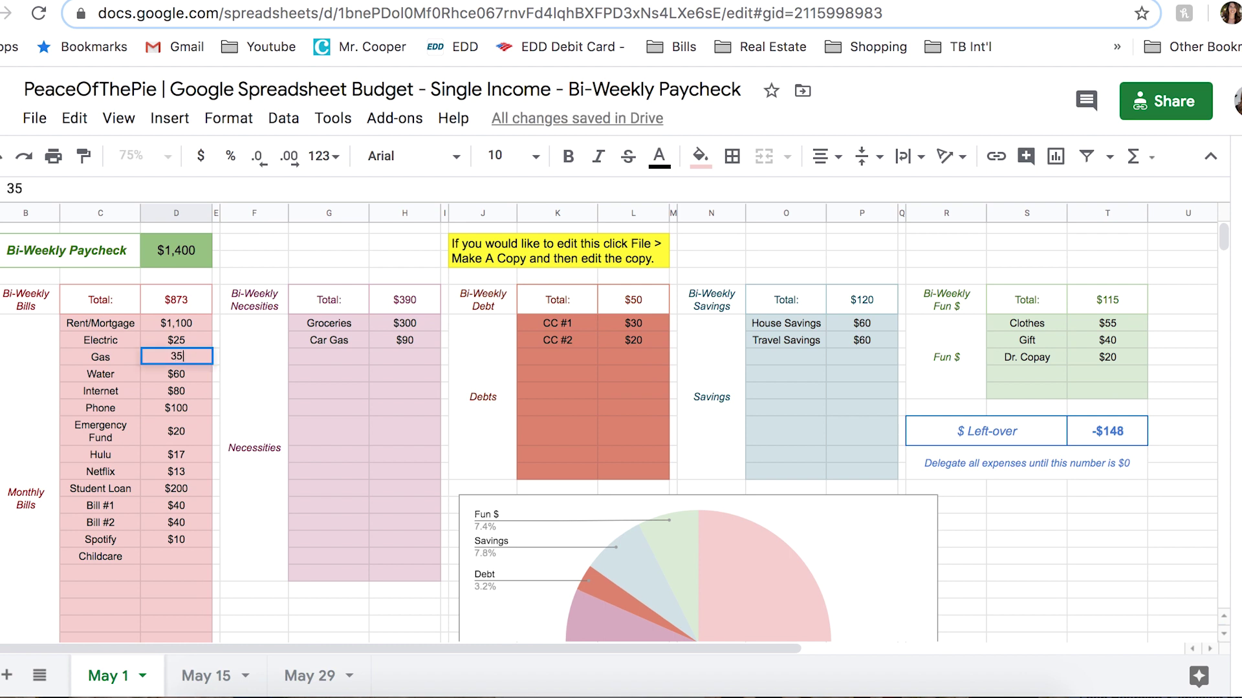
key(Return)
text(50)
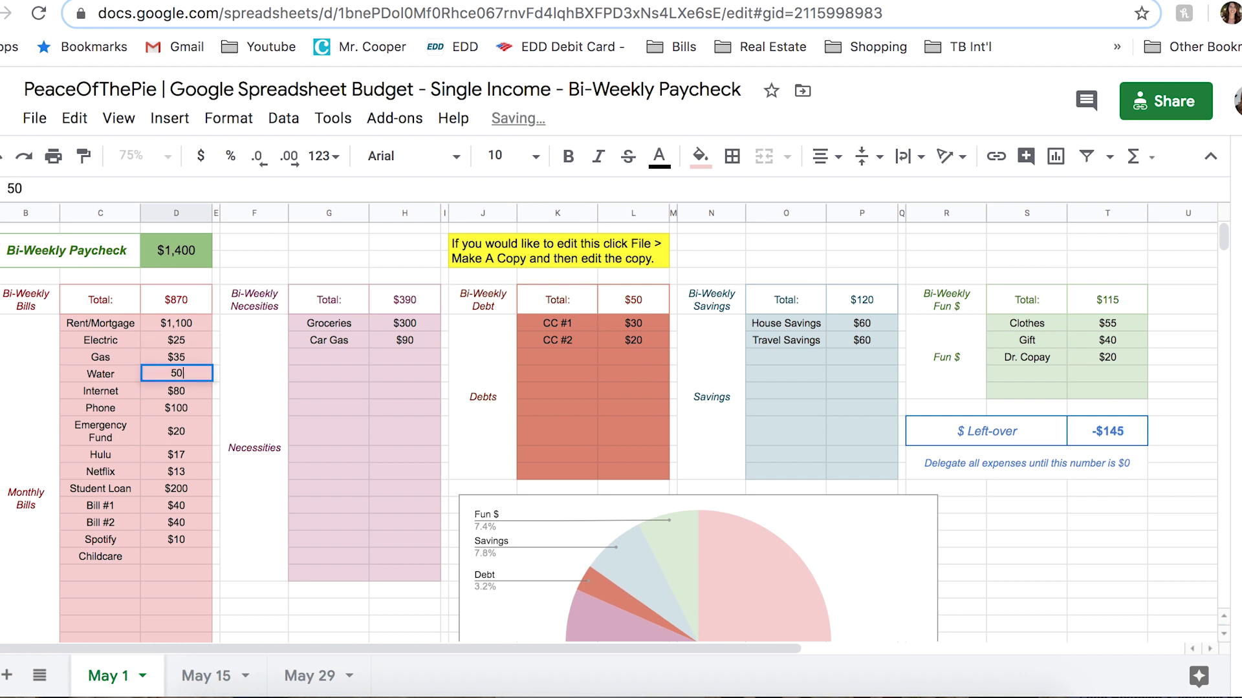
key(Return)
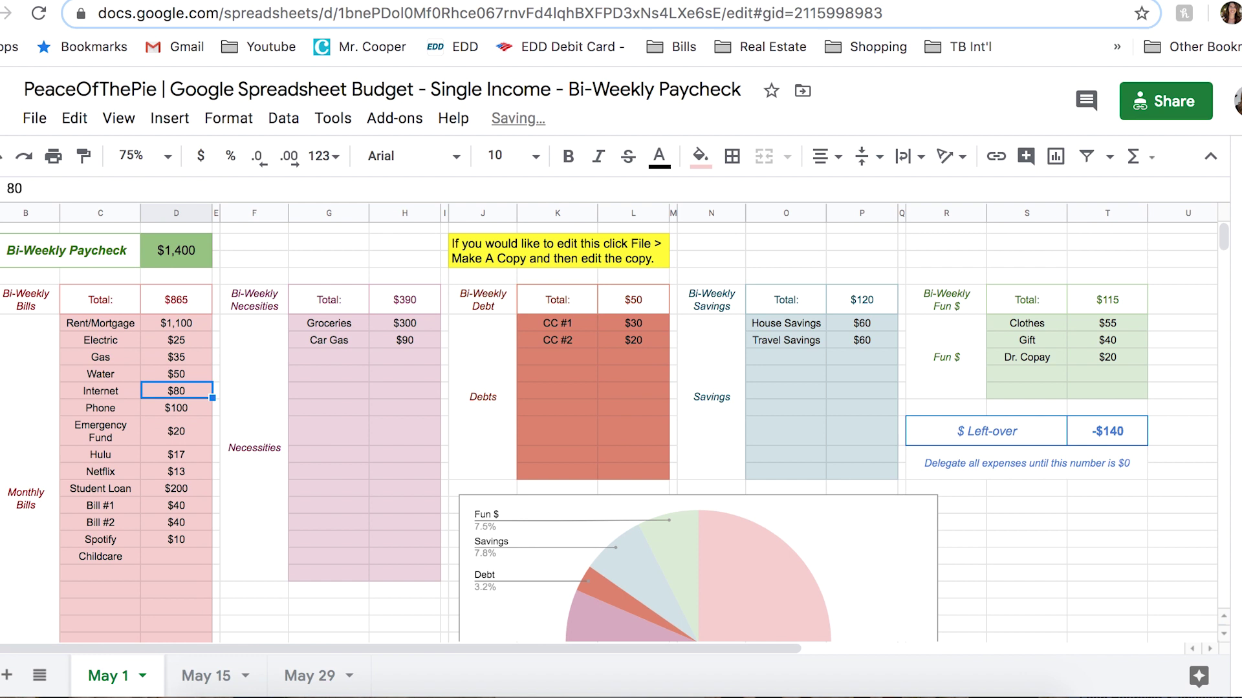
Step: Set Internet $90, Phone $105 and Emergency Fund $0, leaving Hulu, Netflix and Student Loan unchanged
text(90)
key(Return)
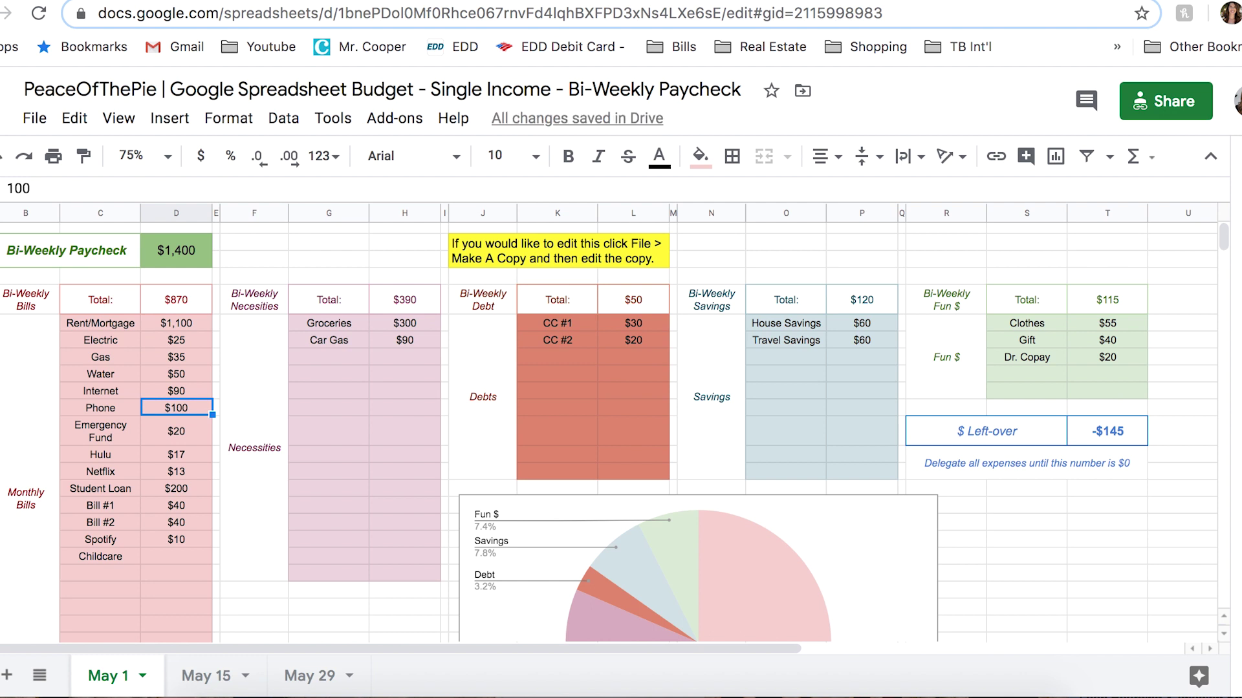
text(105)
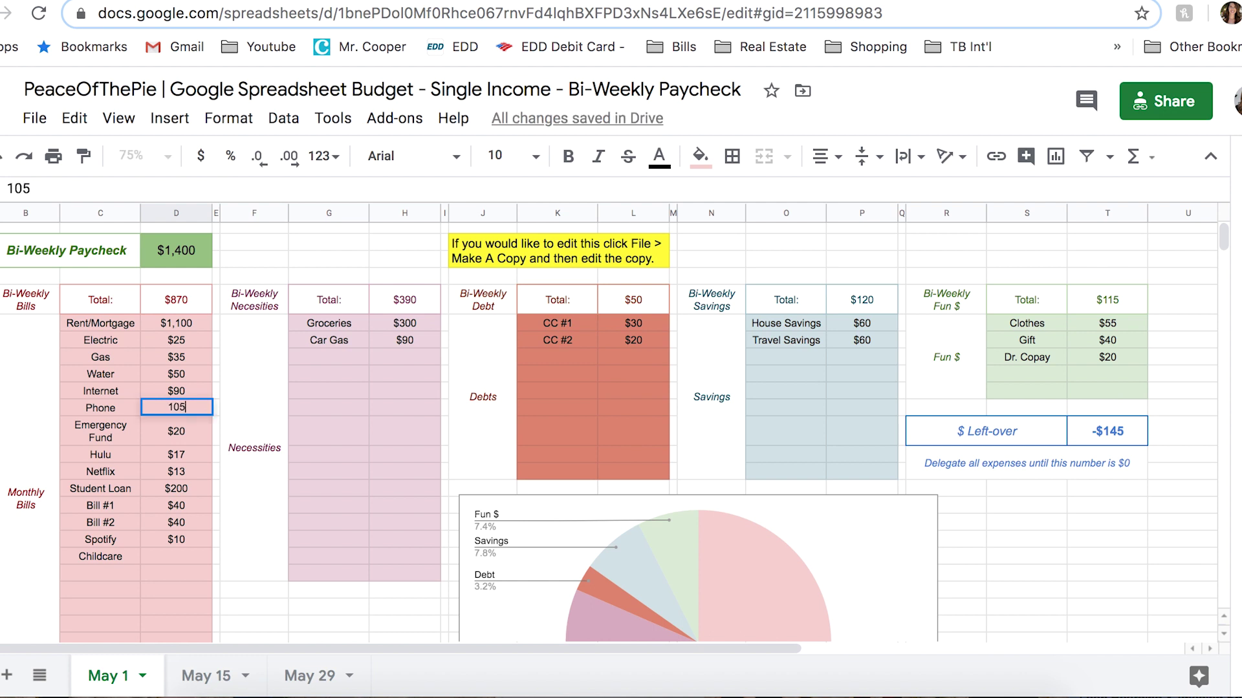
key(Return)
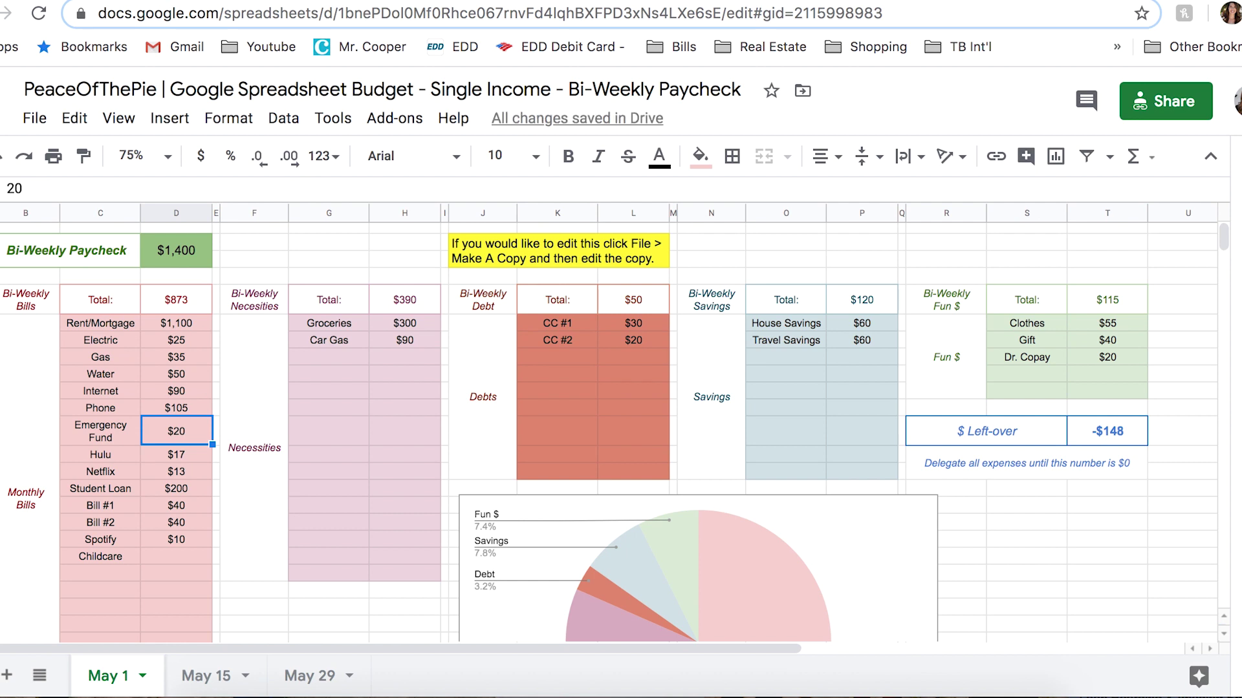
text(0)
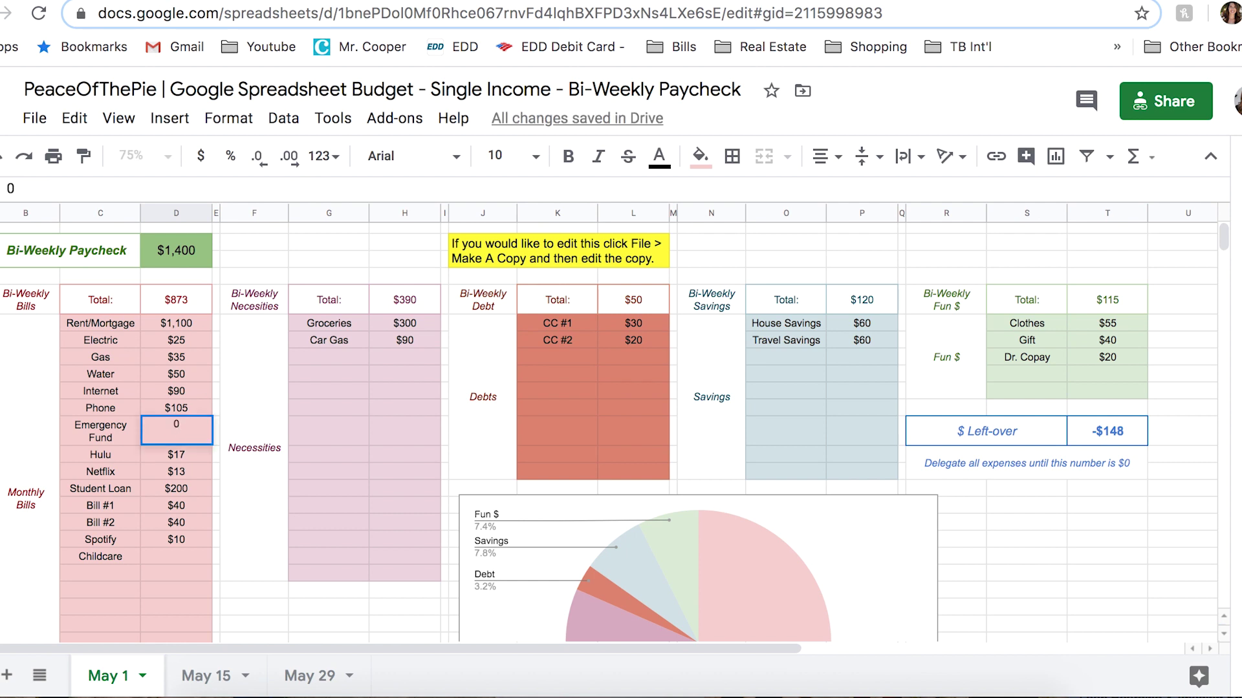
key(Return)
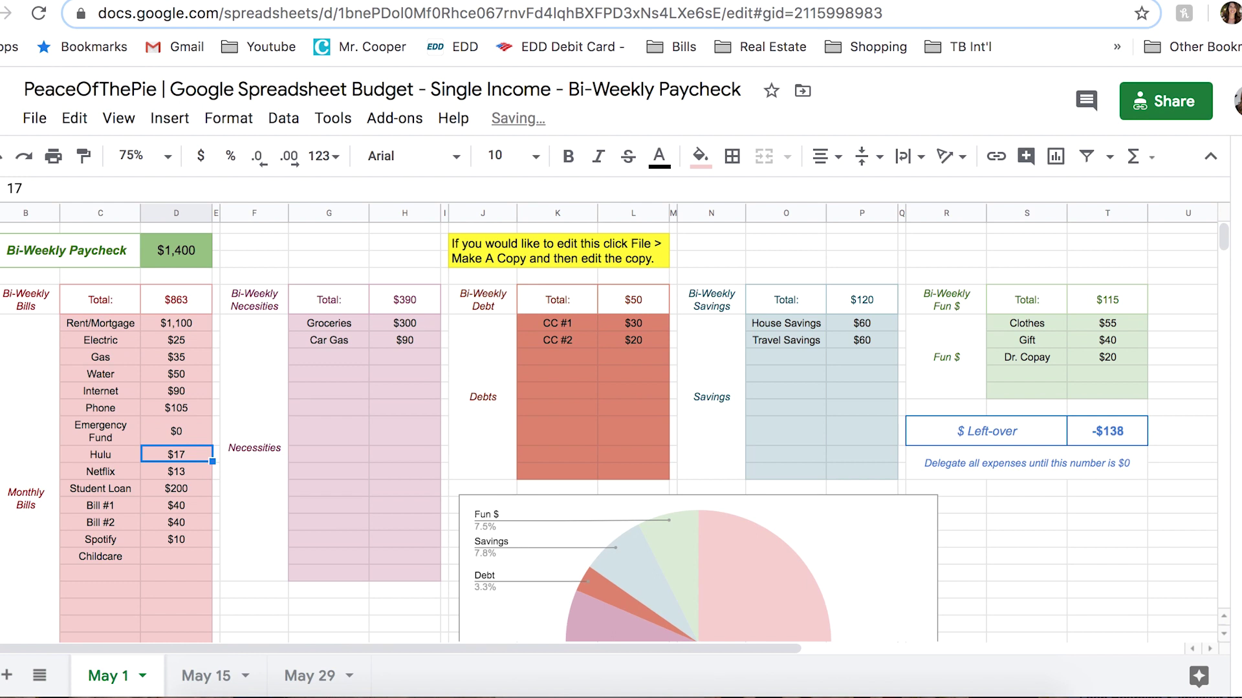
key(Down)
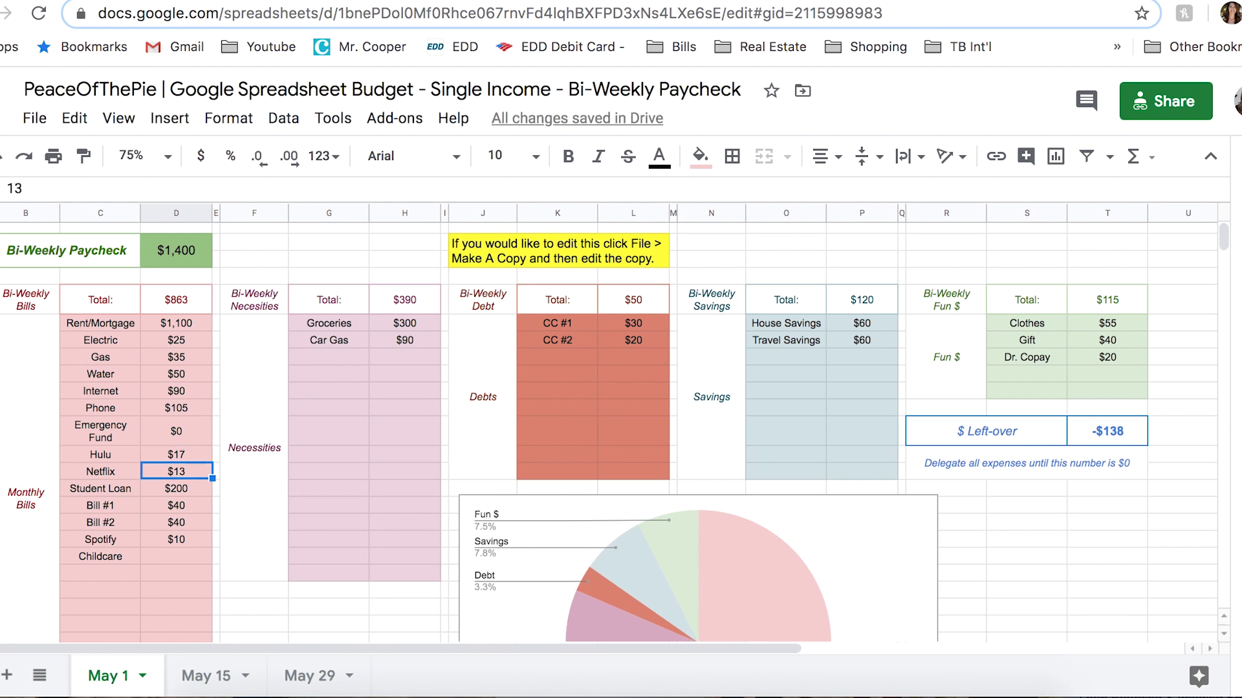
key(Down)
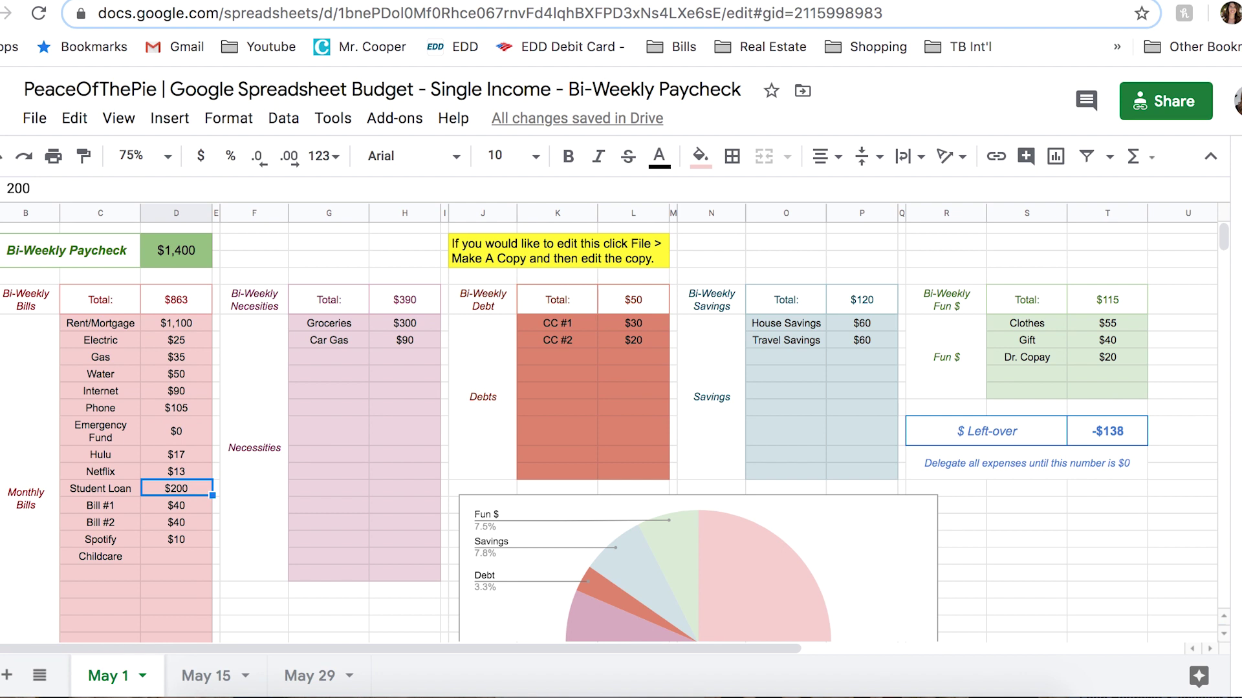
key(Down)
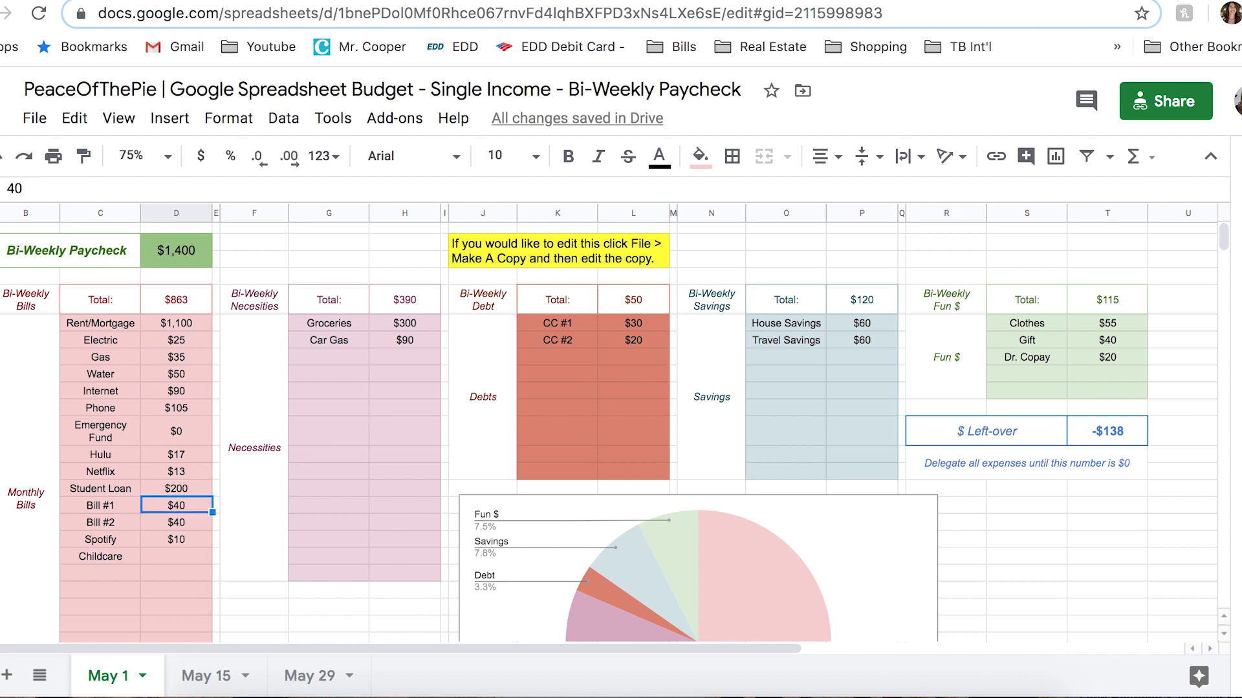
key(Left)
key(Right)
key(Down)
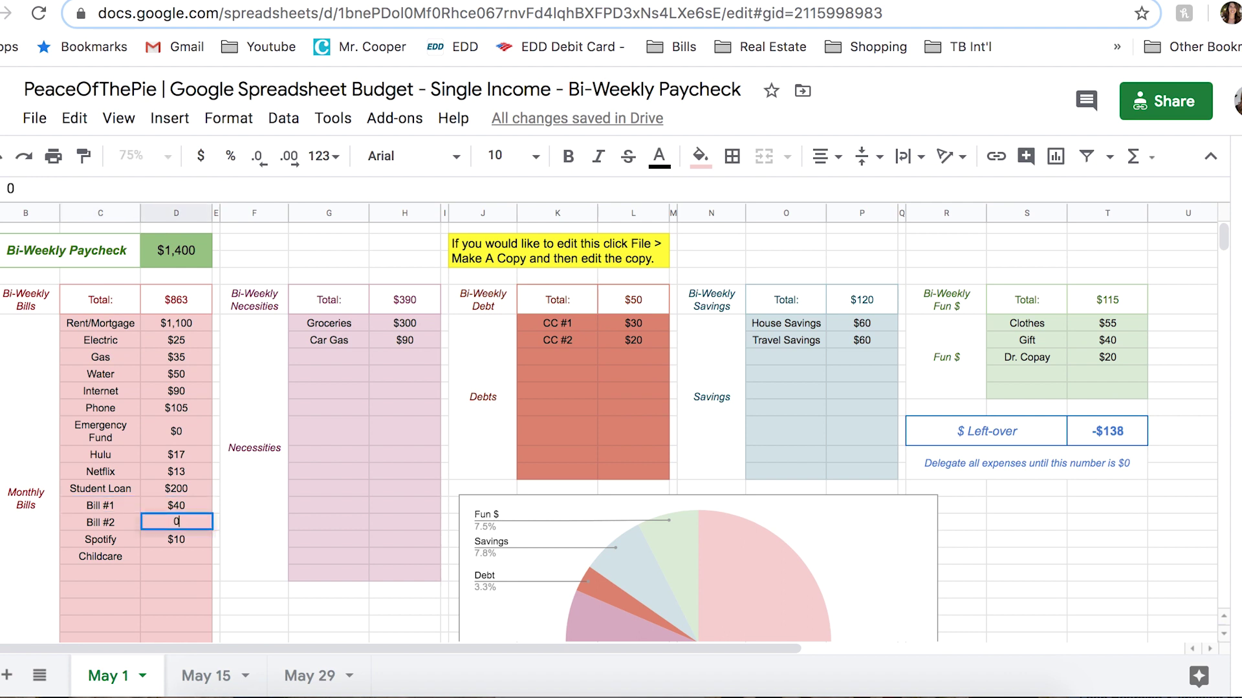
click(100, 522)
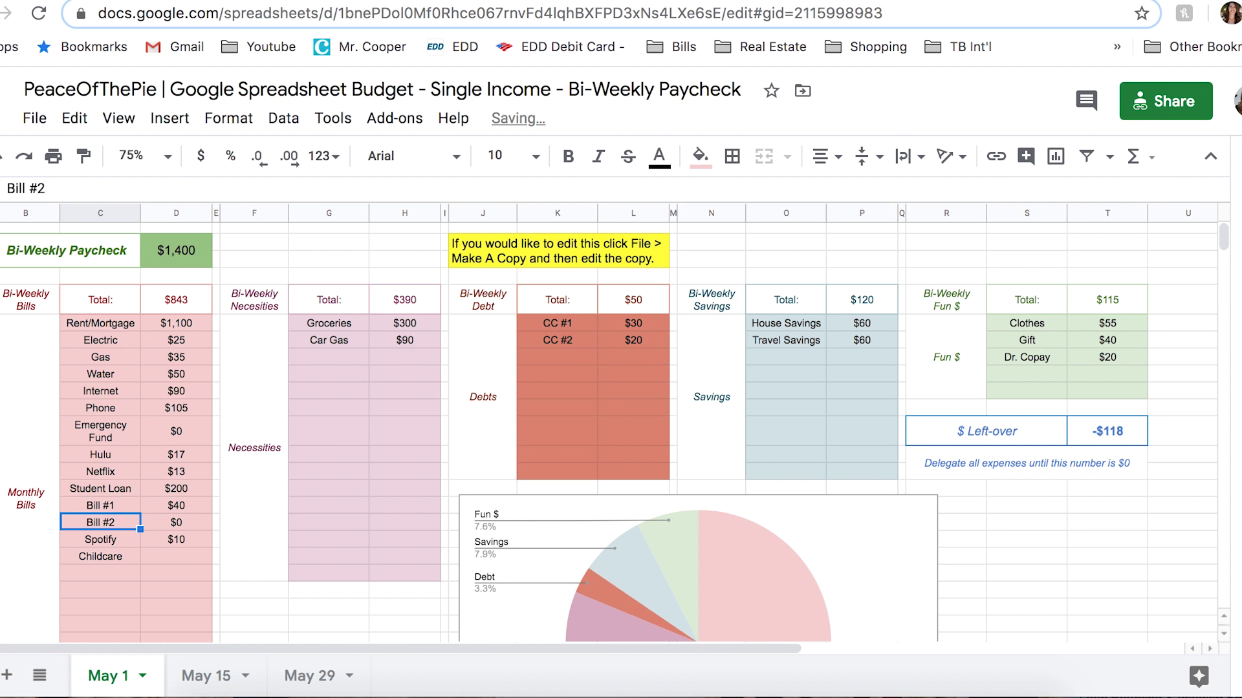
Step: Clear the Bill #2 label and amount and the Childcare label, bringing bills to $843
key(Delete)
key(Right)
key(Delete)
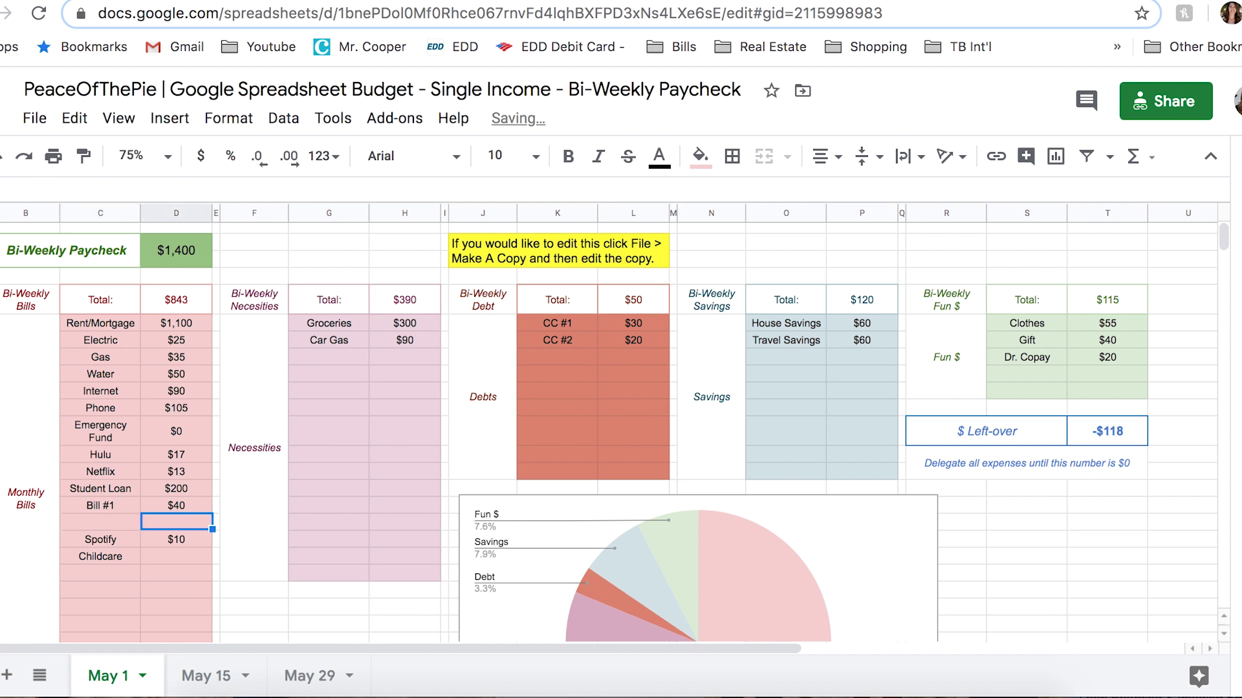
click(176, 539)
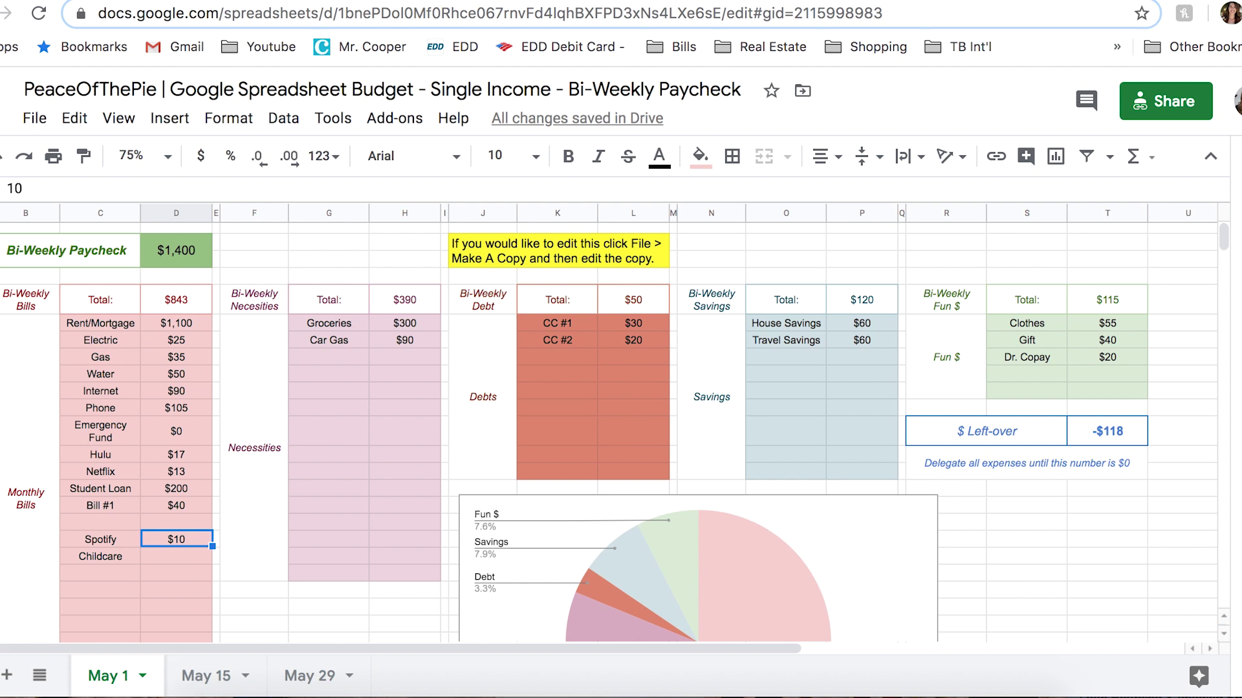
key(Down)
key(Left)
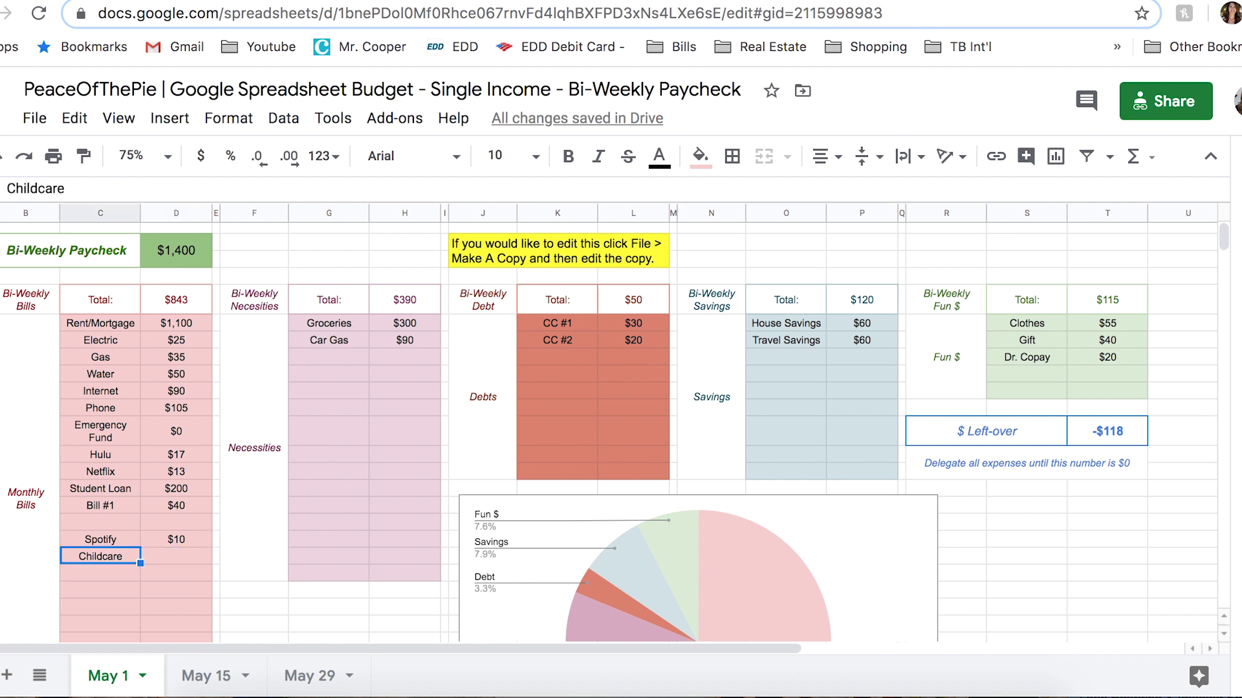
key(Delete)
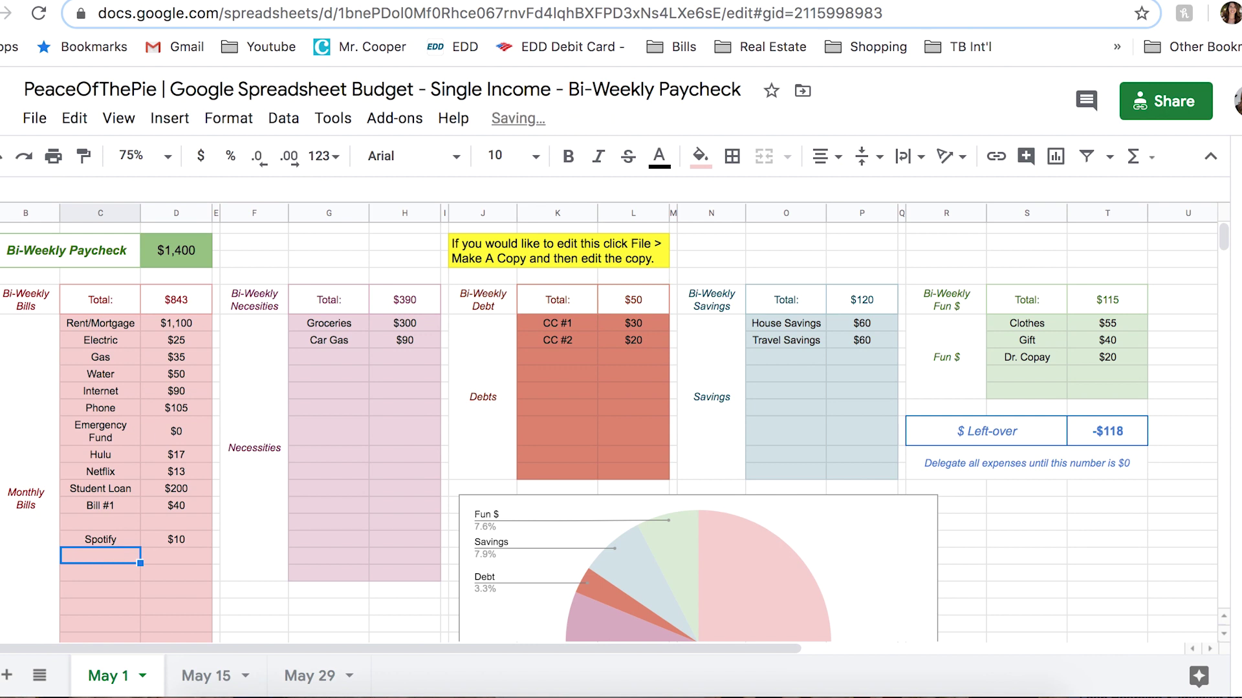
click(191, 300)
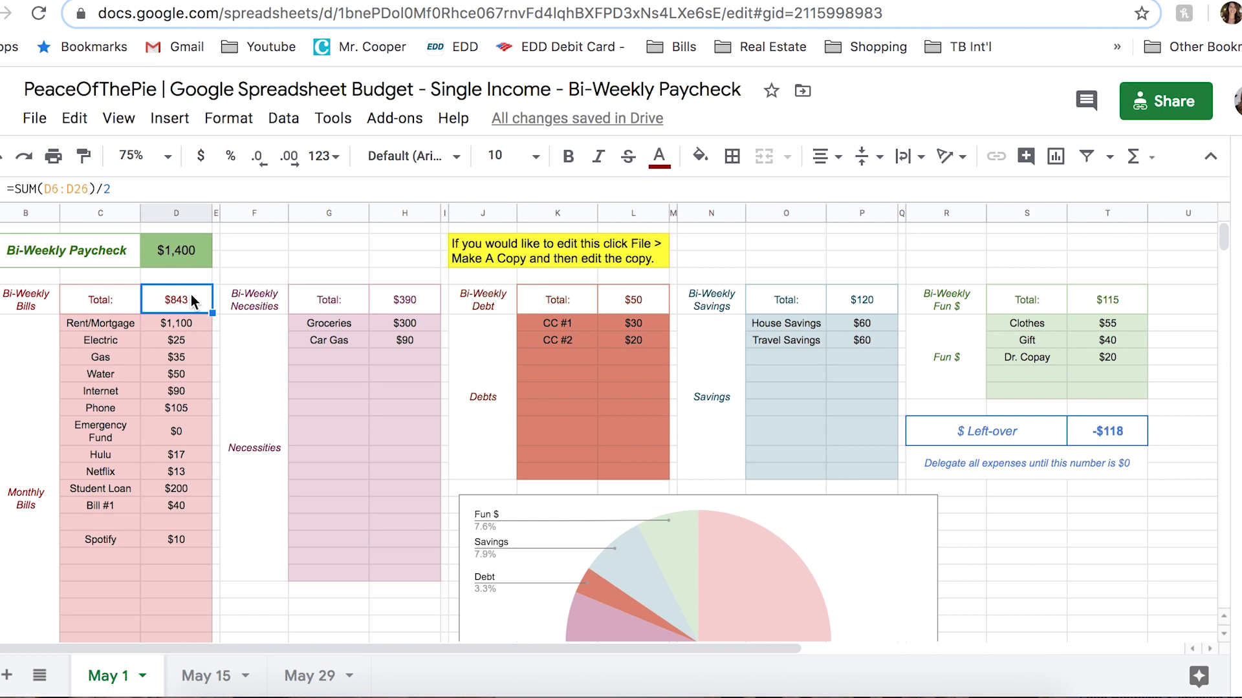
click(176, 393)
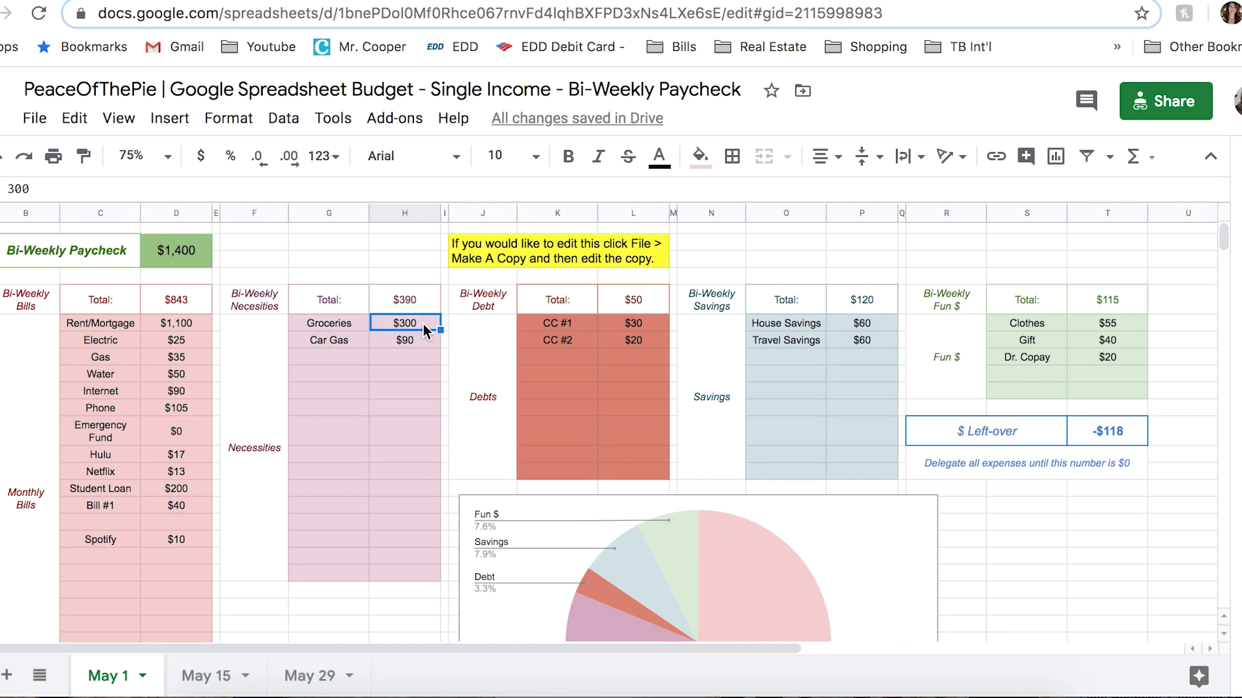
click(396, 343)
click(414, 296)
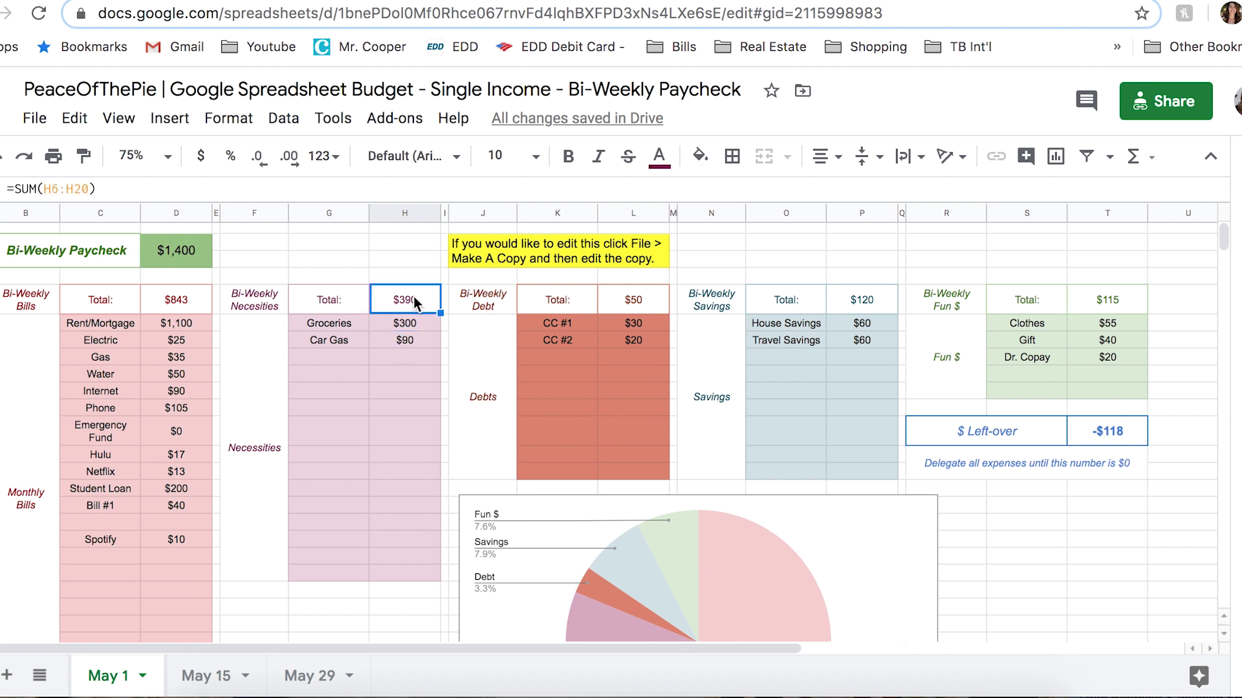
click(482, 300)
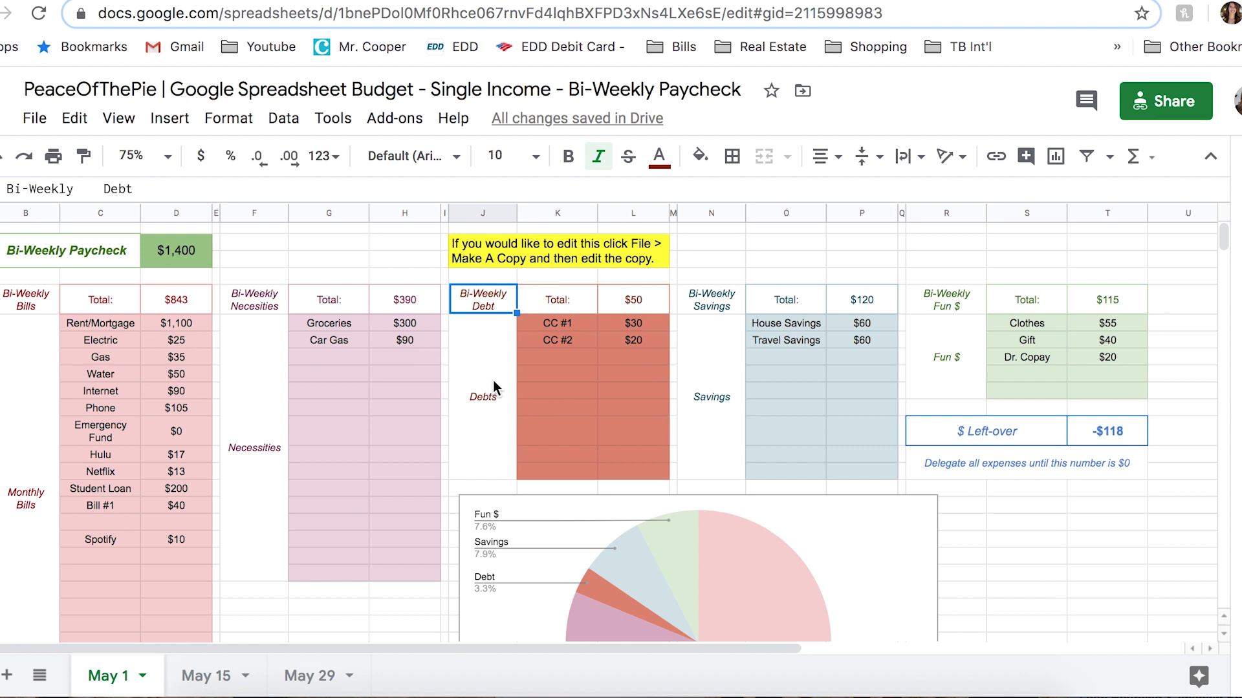
click(579, 327)
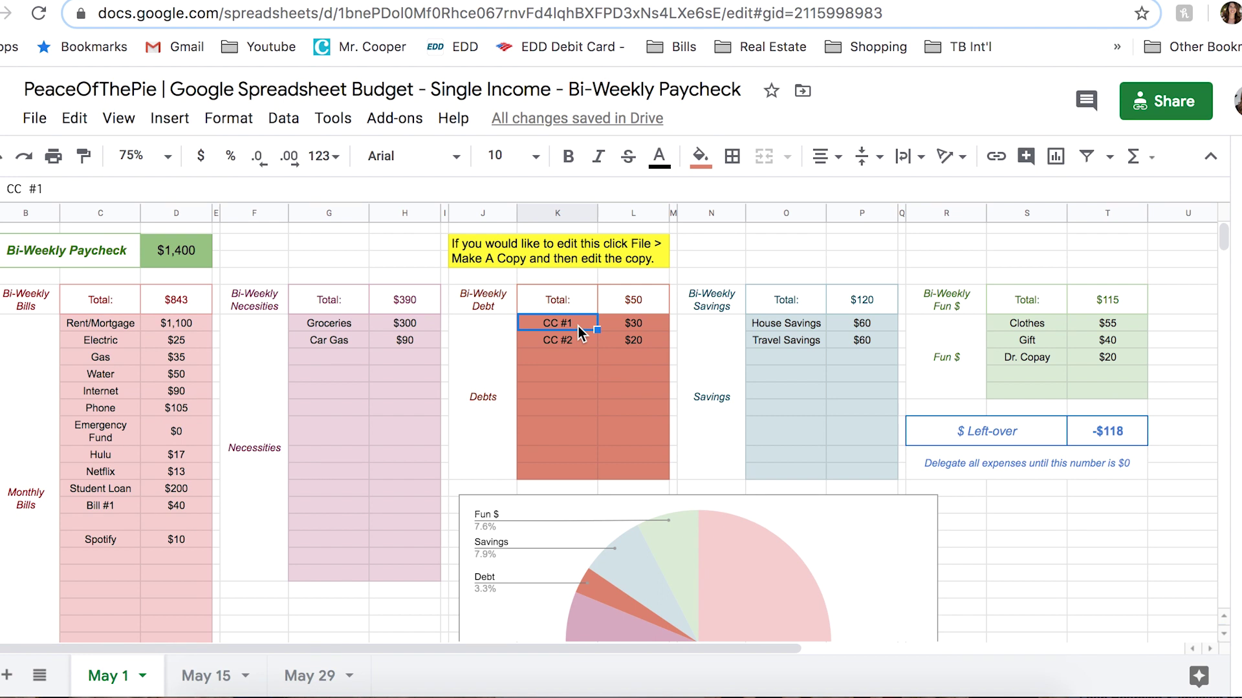
click(577, 340)
click(569, 417)
click(566, 457)
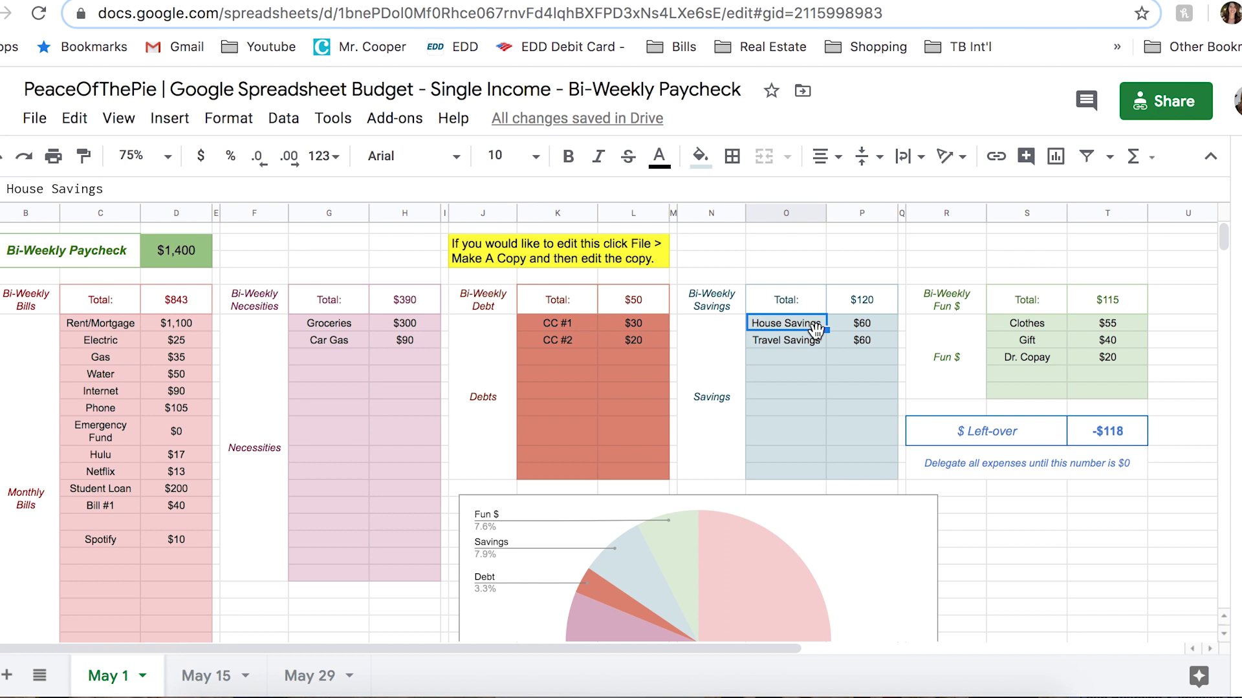
click(854, 328)
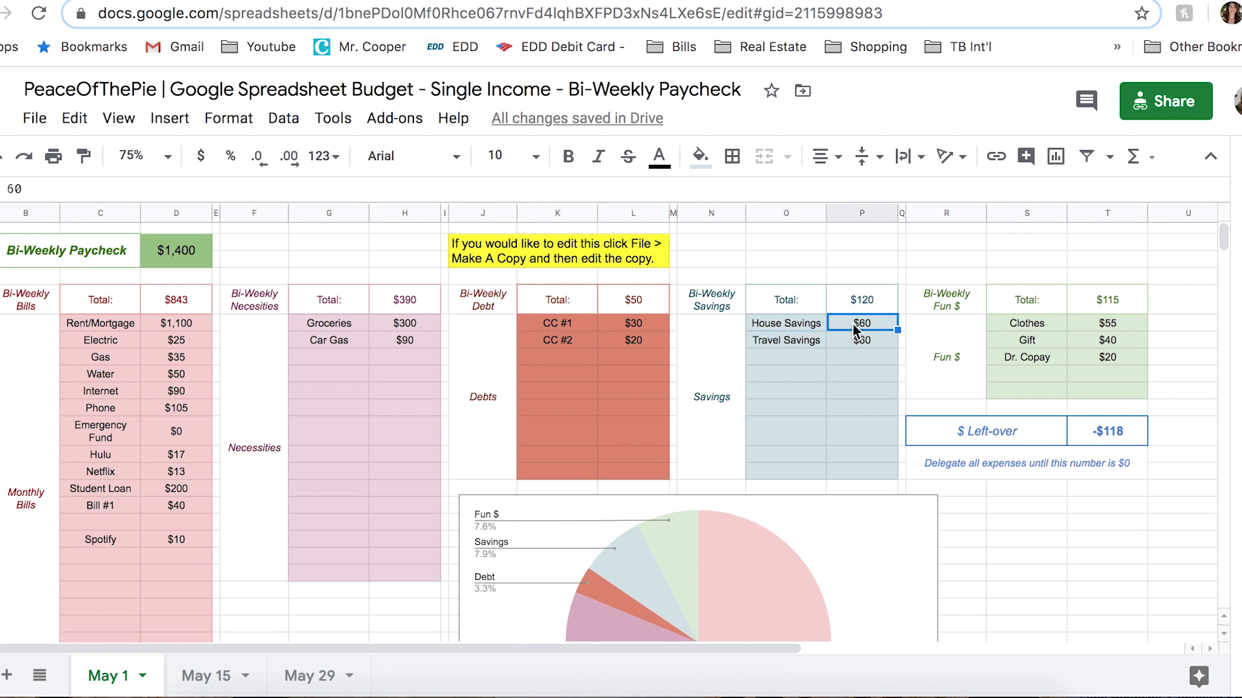
click(836, 344)
click(1107, 275)
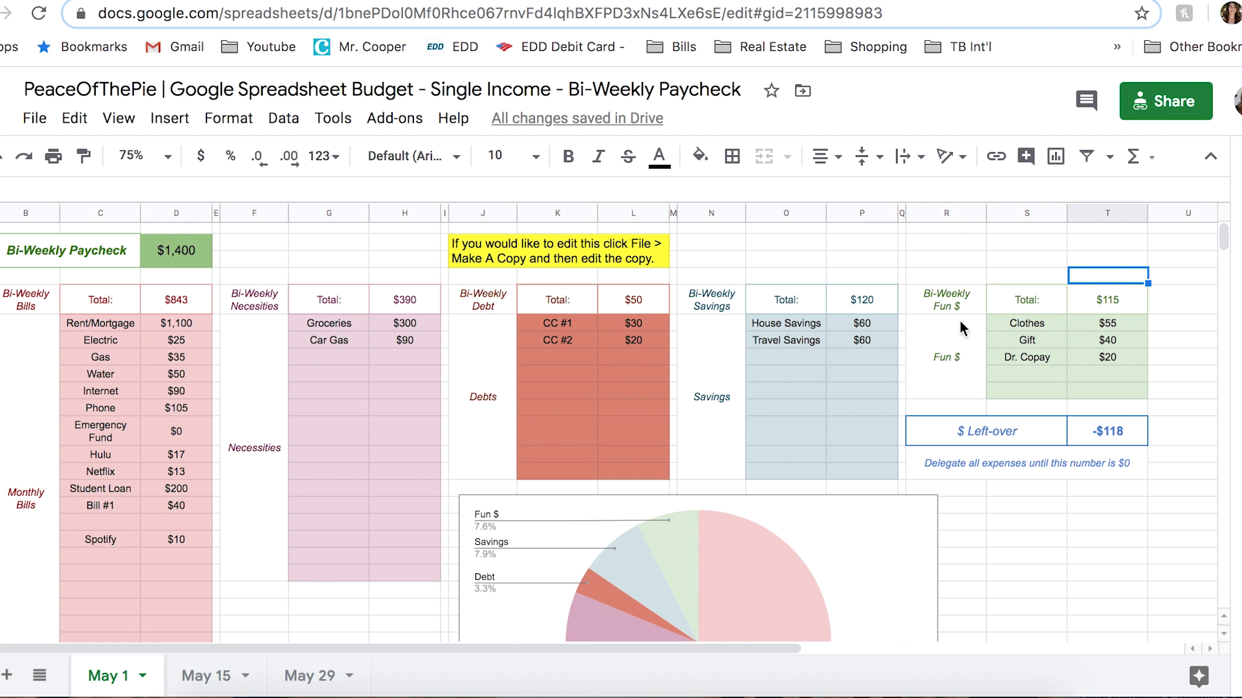
click(1026, 324)
click(1035, 305)
click(1037, 323)
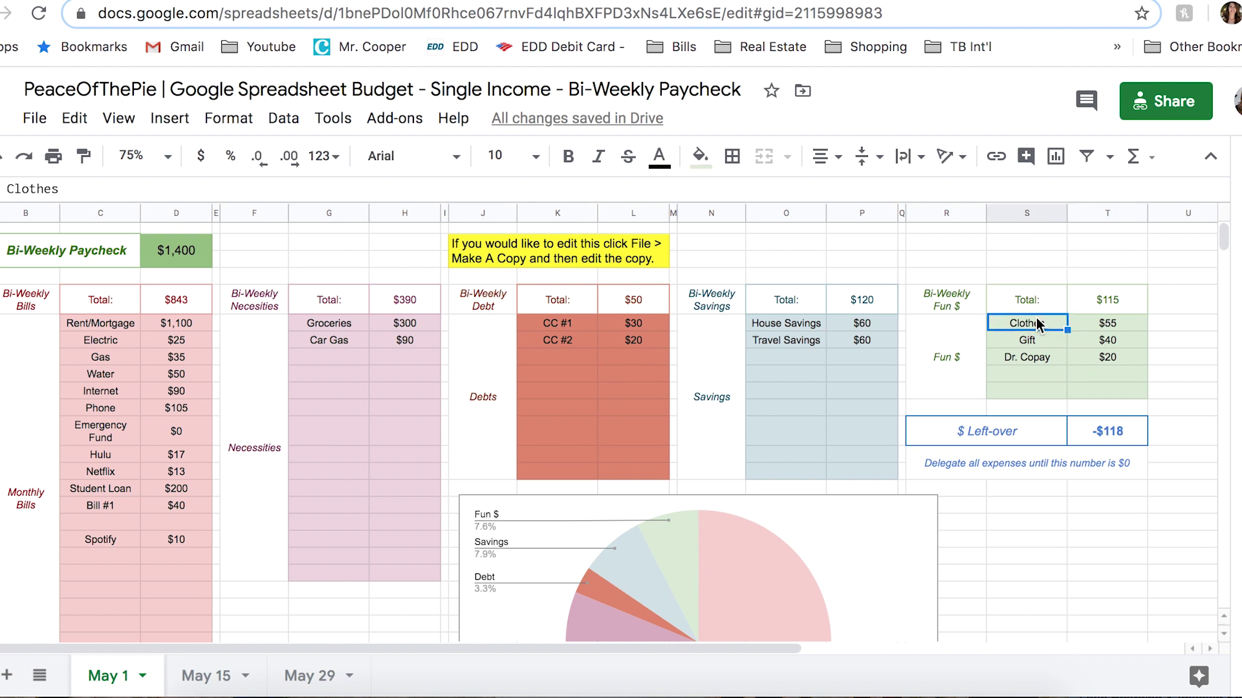
click(1115, 325)
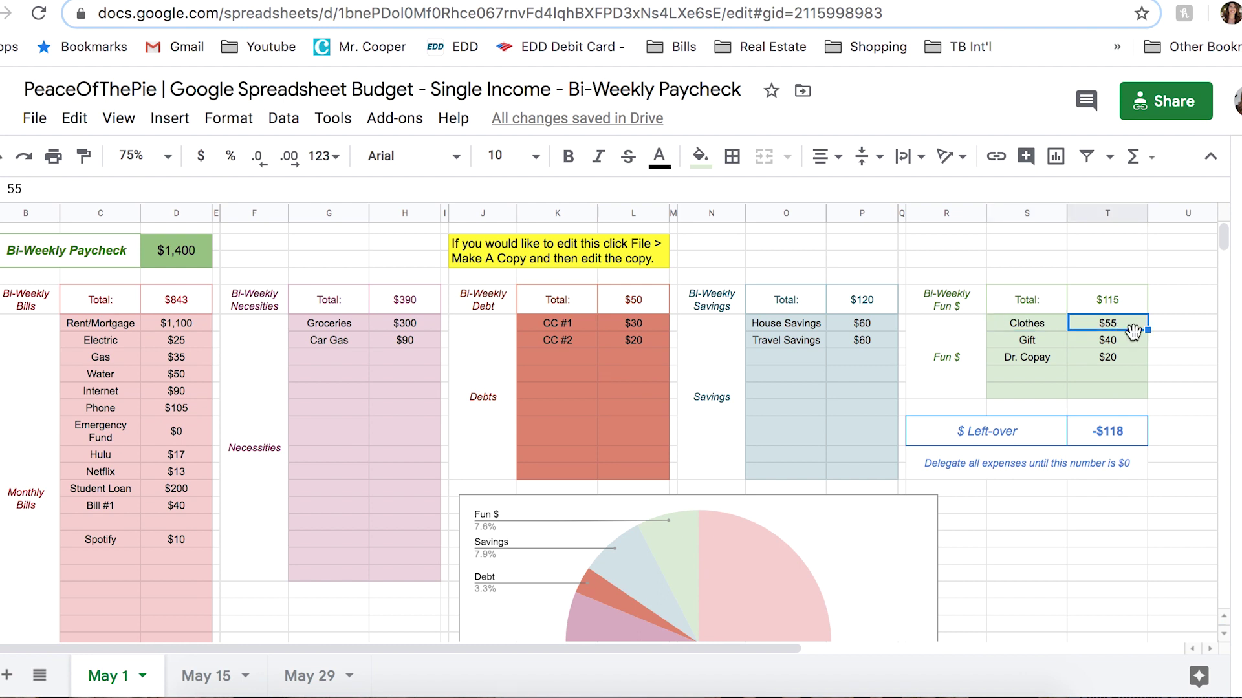
click(1041, 343)
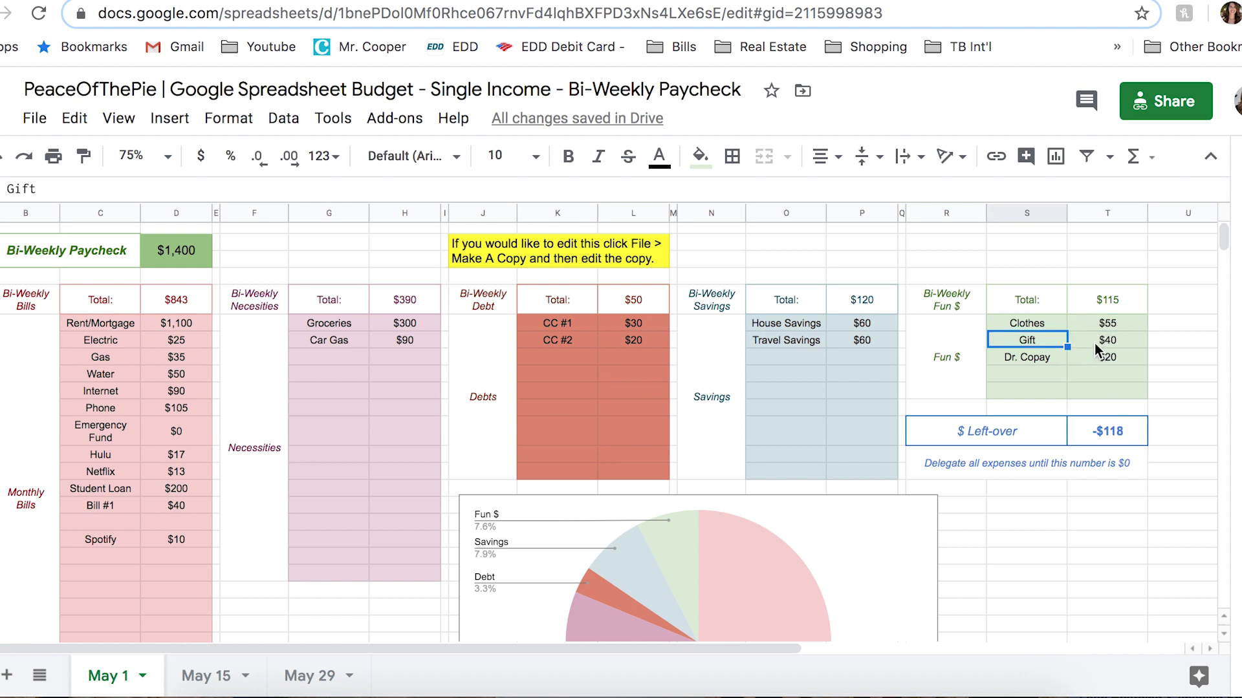
click(1094, 350)
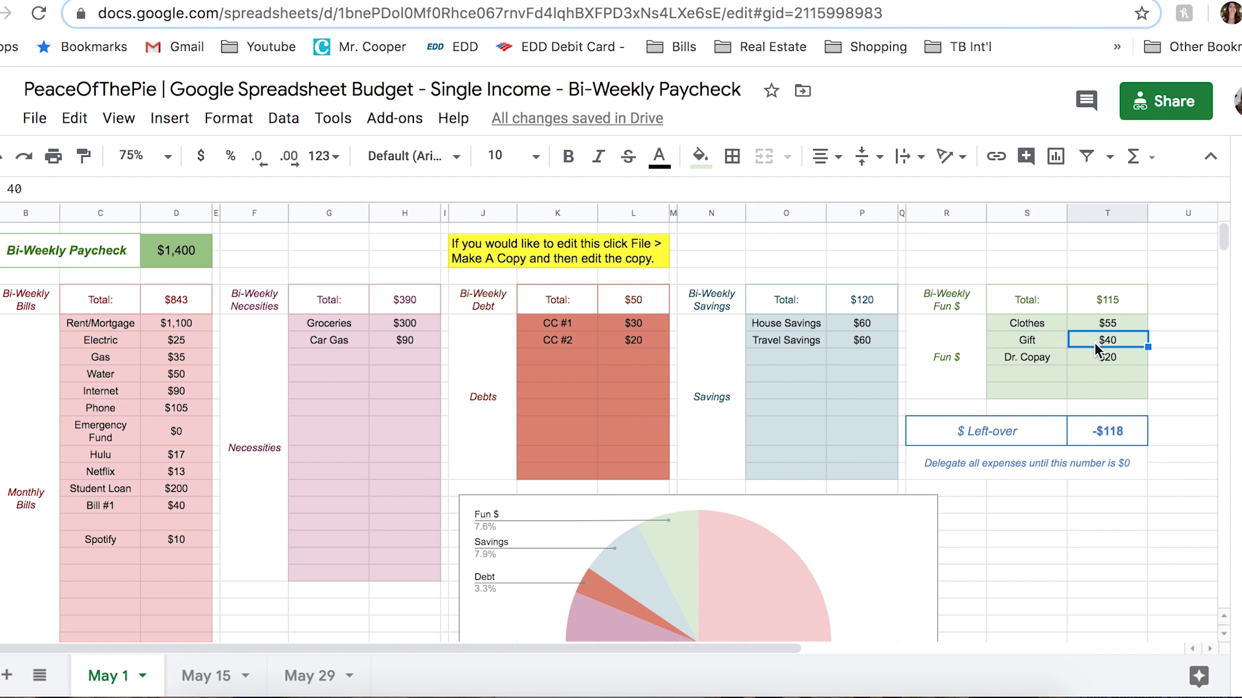
click(1050, 361)
key(Right)
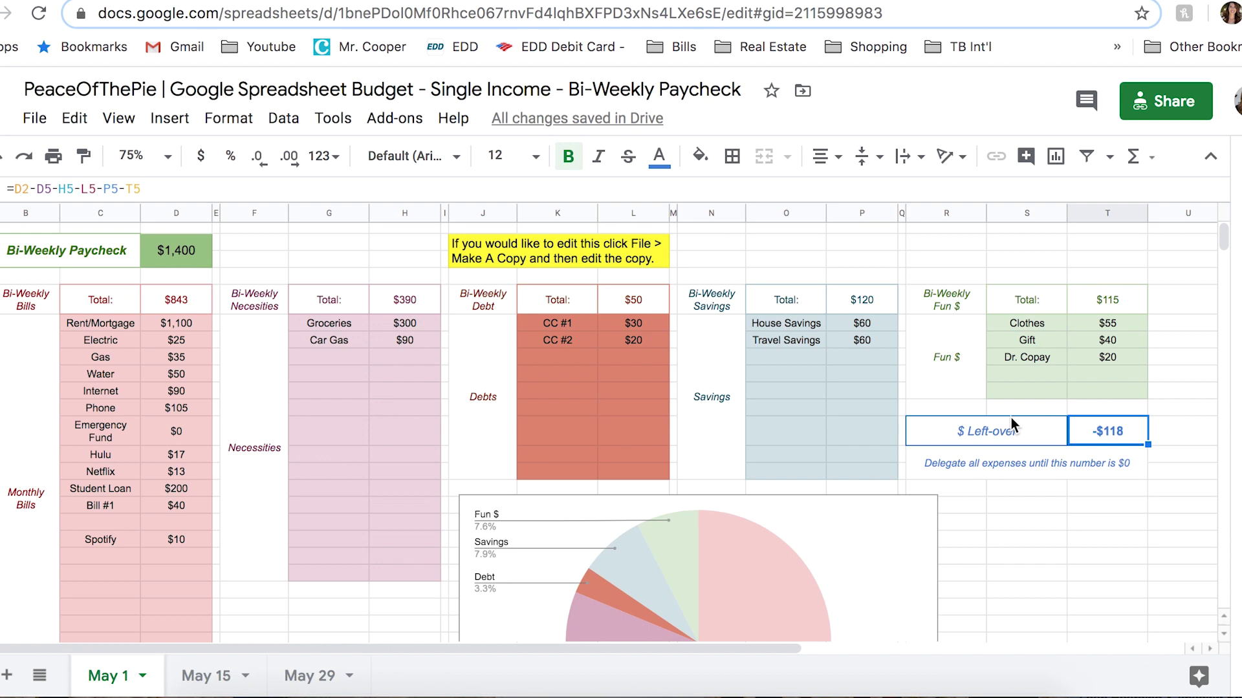
click(1099, 324)
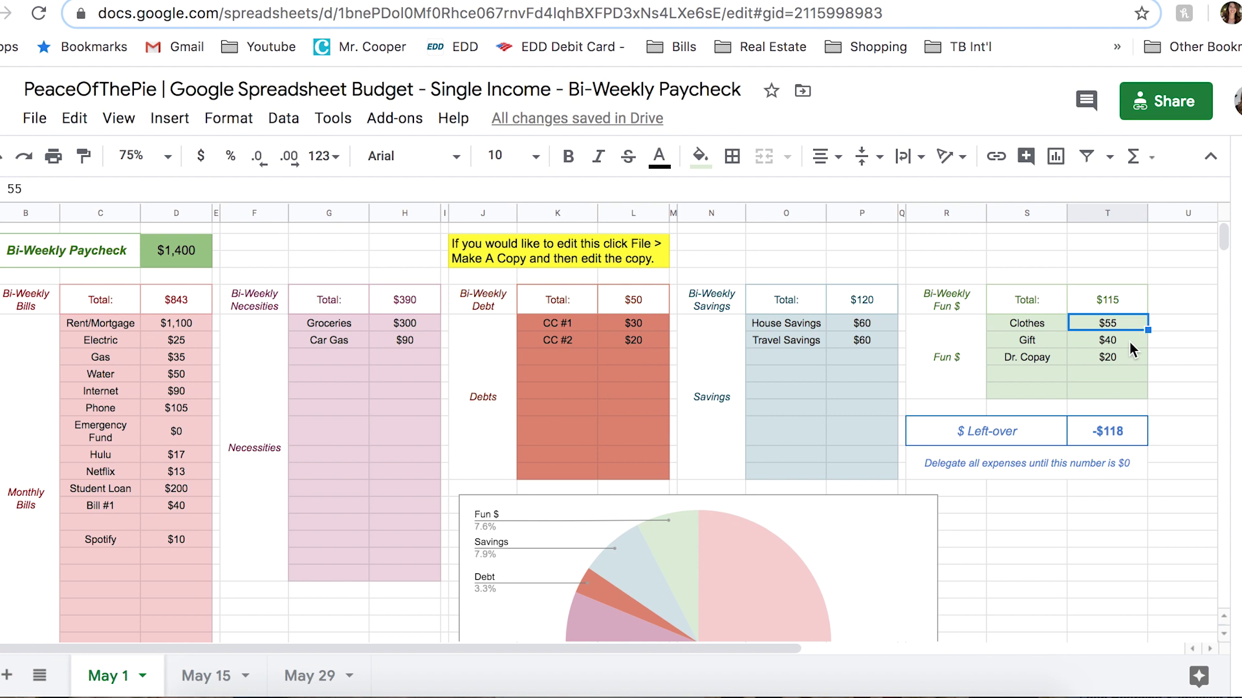
Step: Enter $0 for Clothes and $40 for Car Gas in H5, checking the left-over at -$13
text(0)
key(Tab)
click(1029, 436)
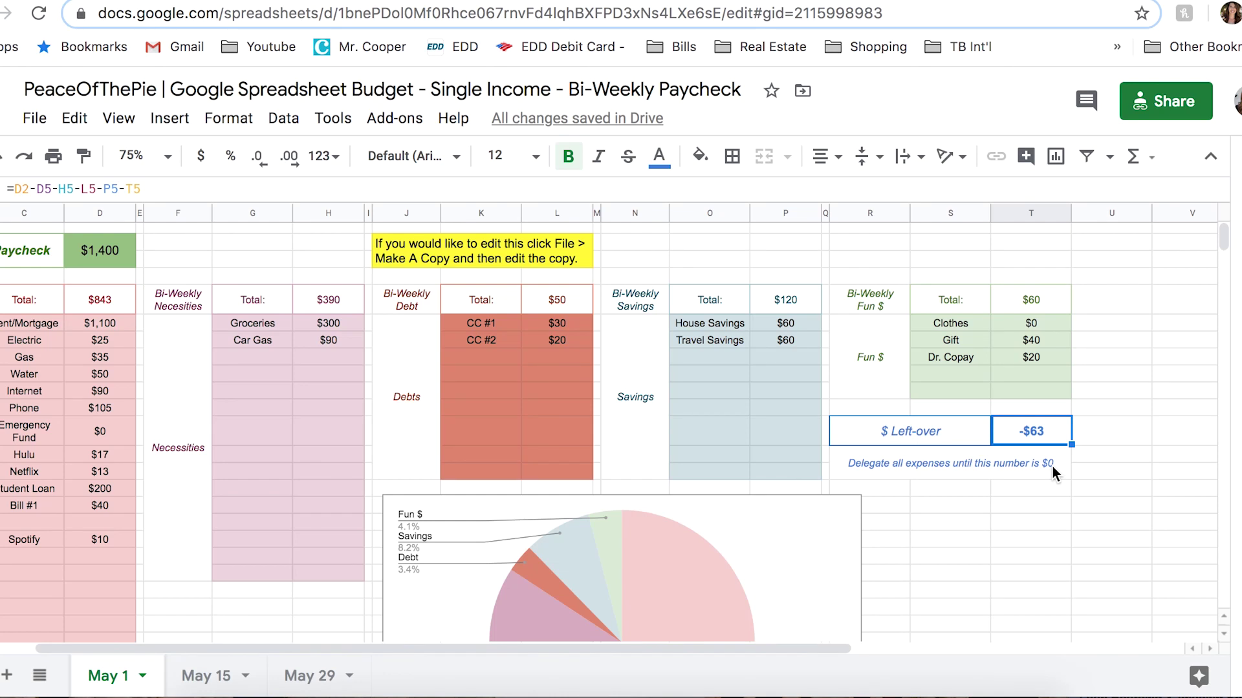
key(ctrl+Home)
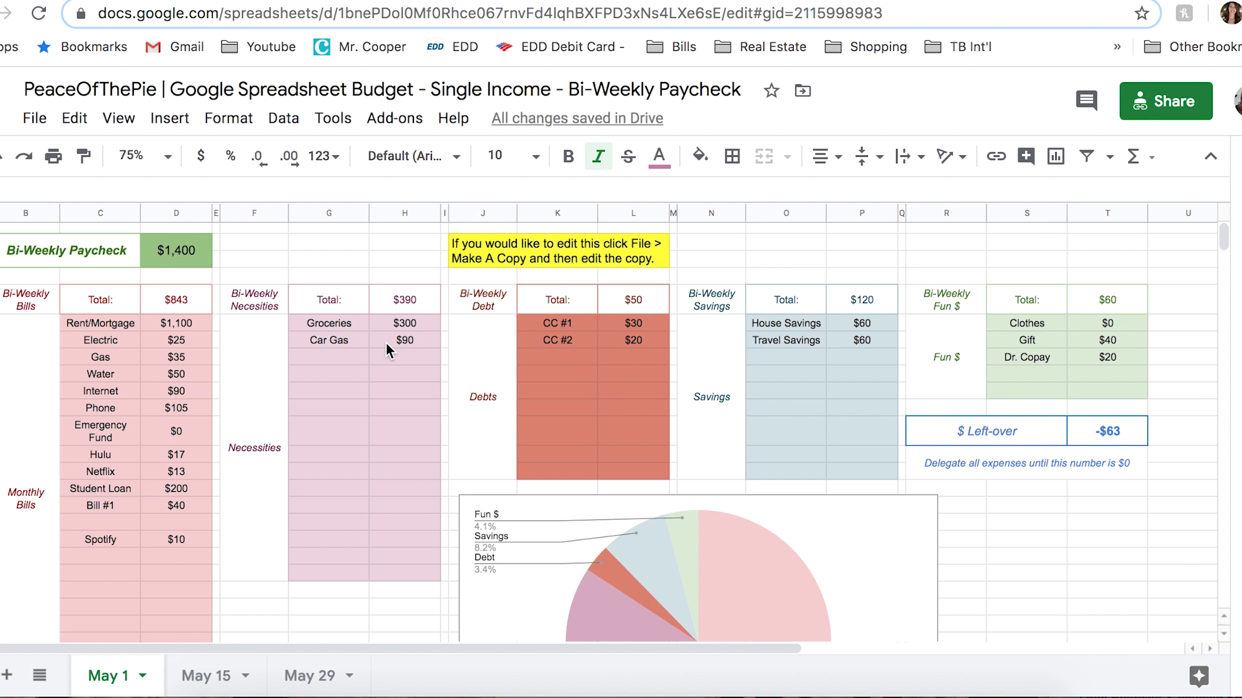
click(386, 344)
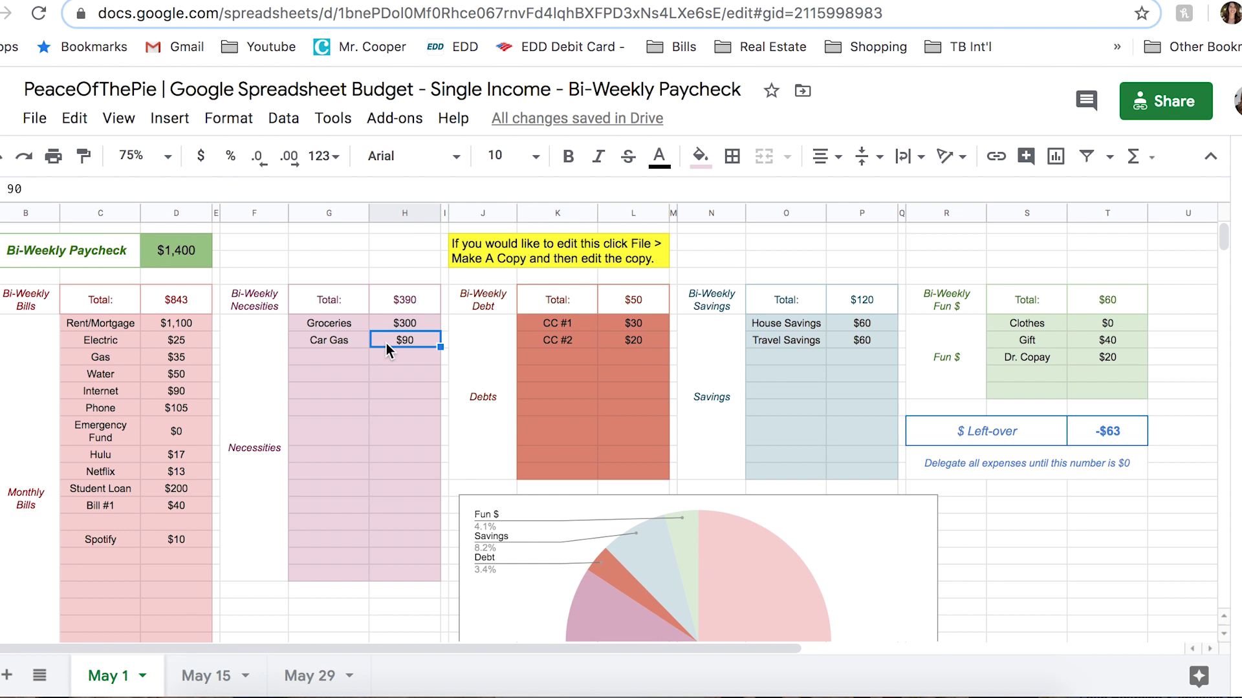
text(40)
key(Tab)
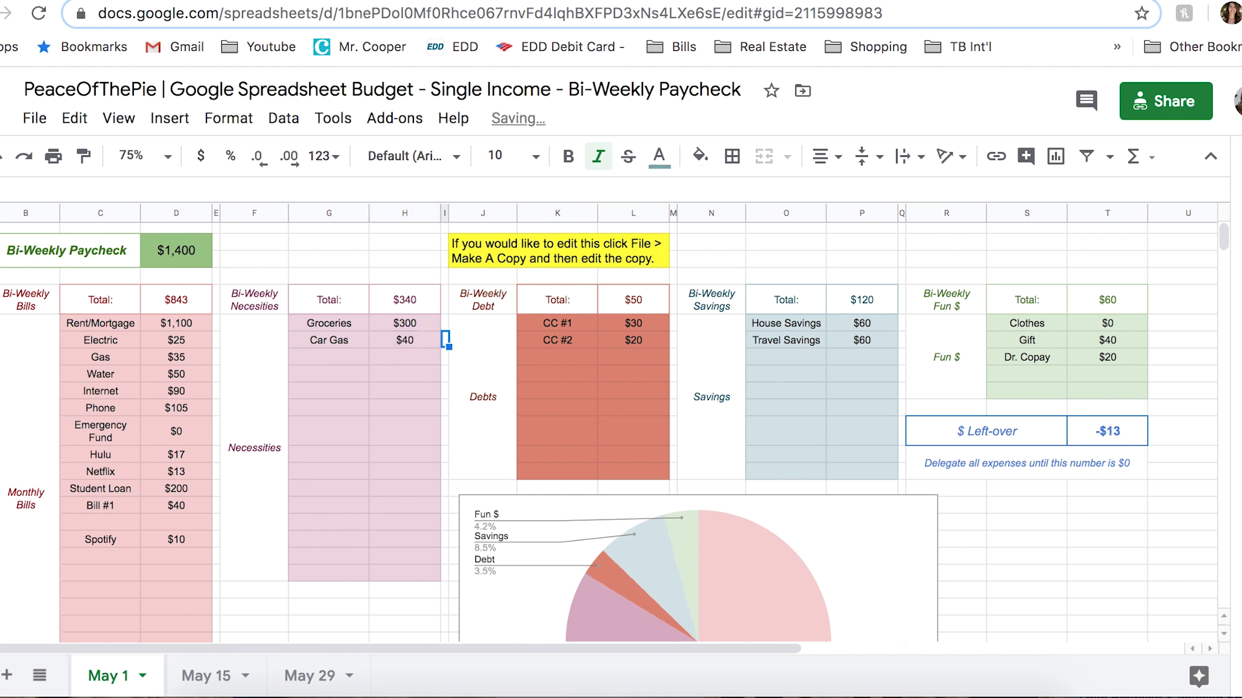
click(1131, 437)
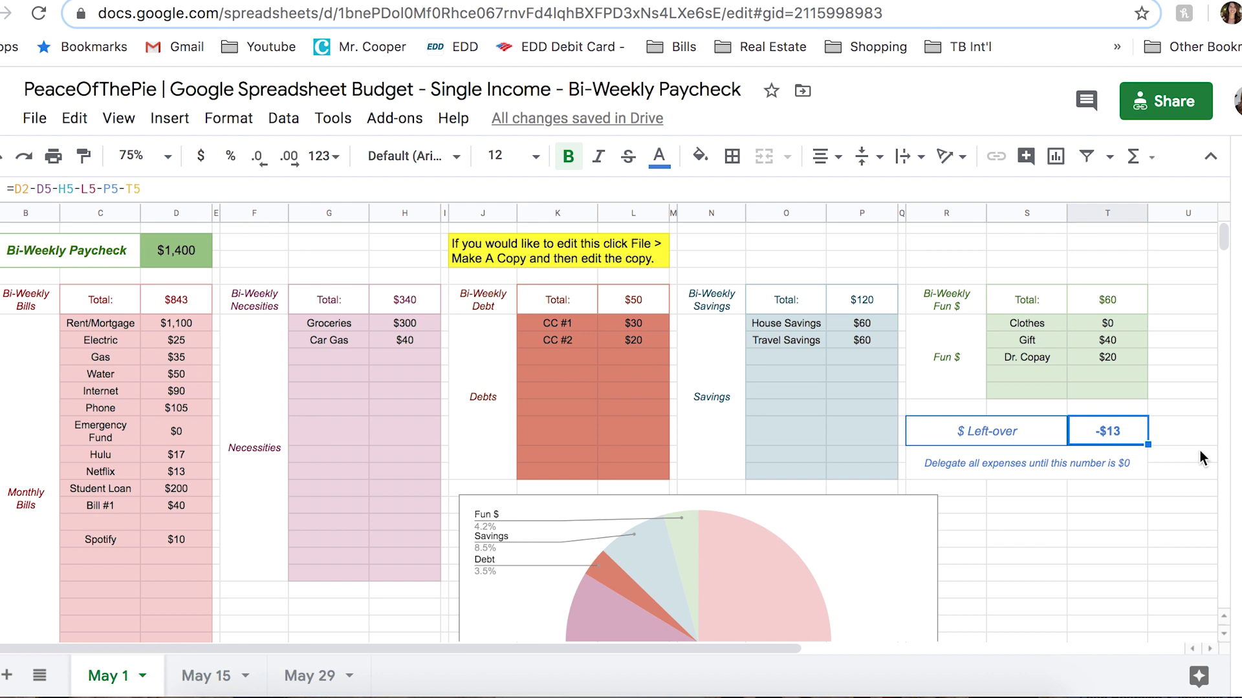
click(821, 350)
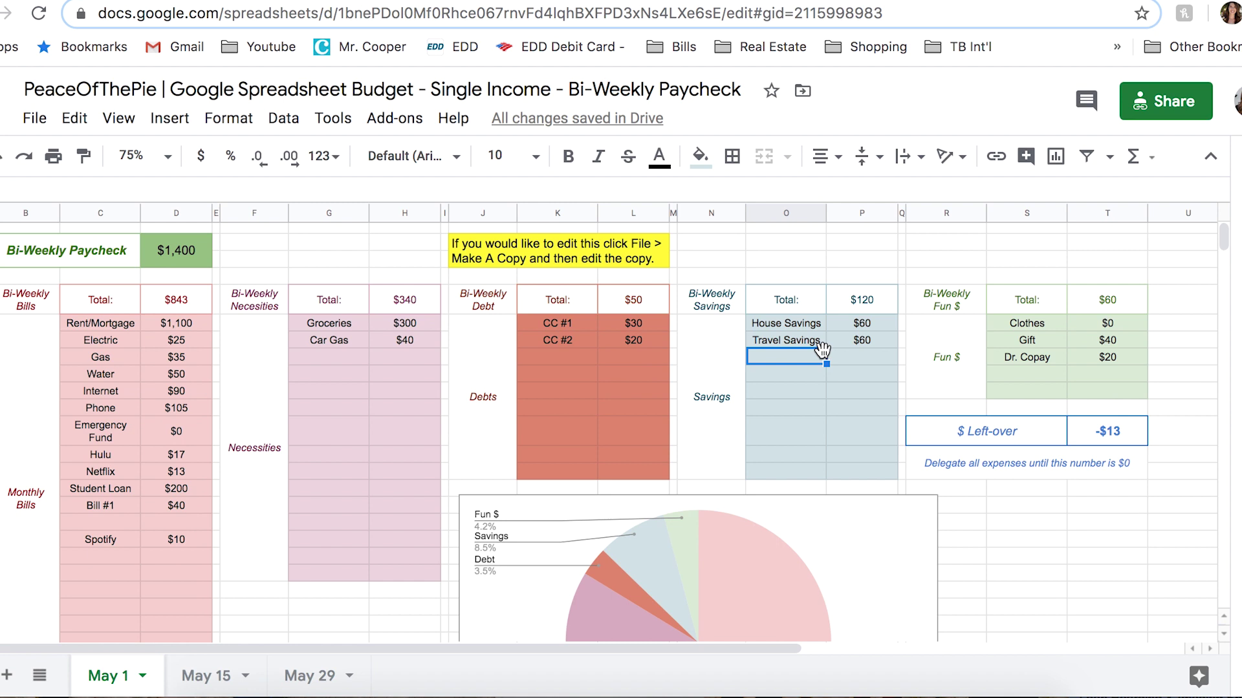
Step: Try Travel Savings at $40 (left-over $8), then settle on $48 for a -$1 left-over
click(861, 356)
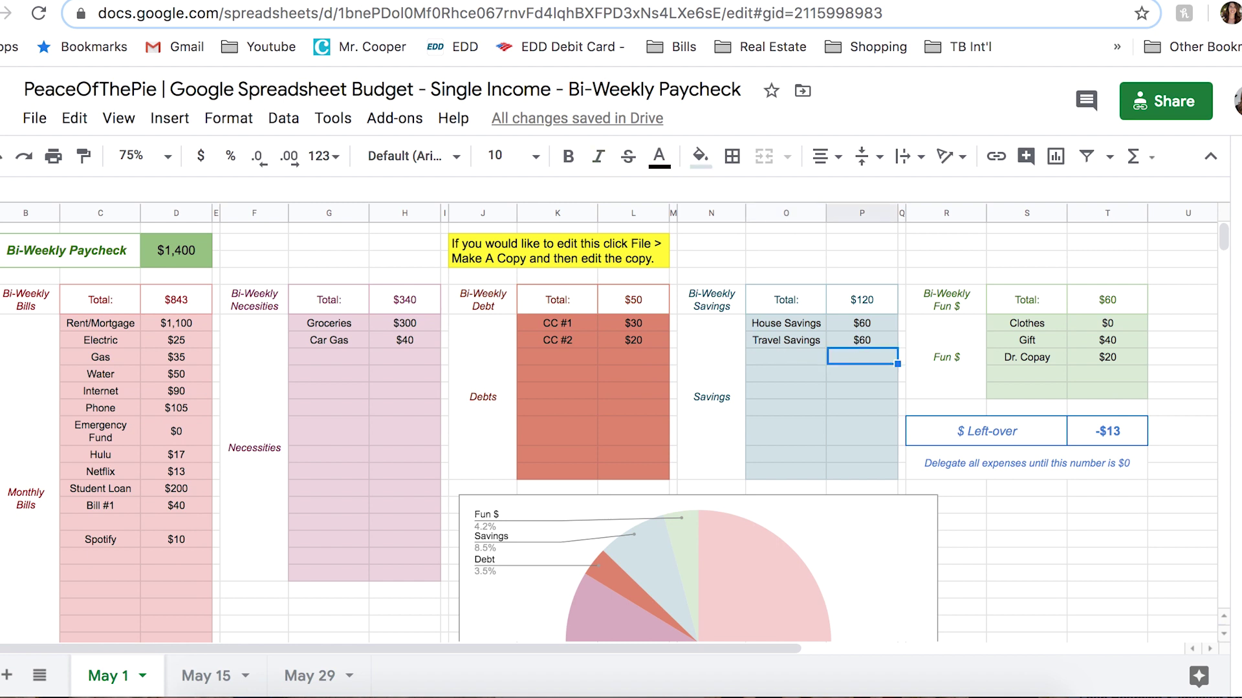
click(862, 340)
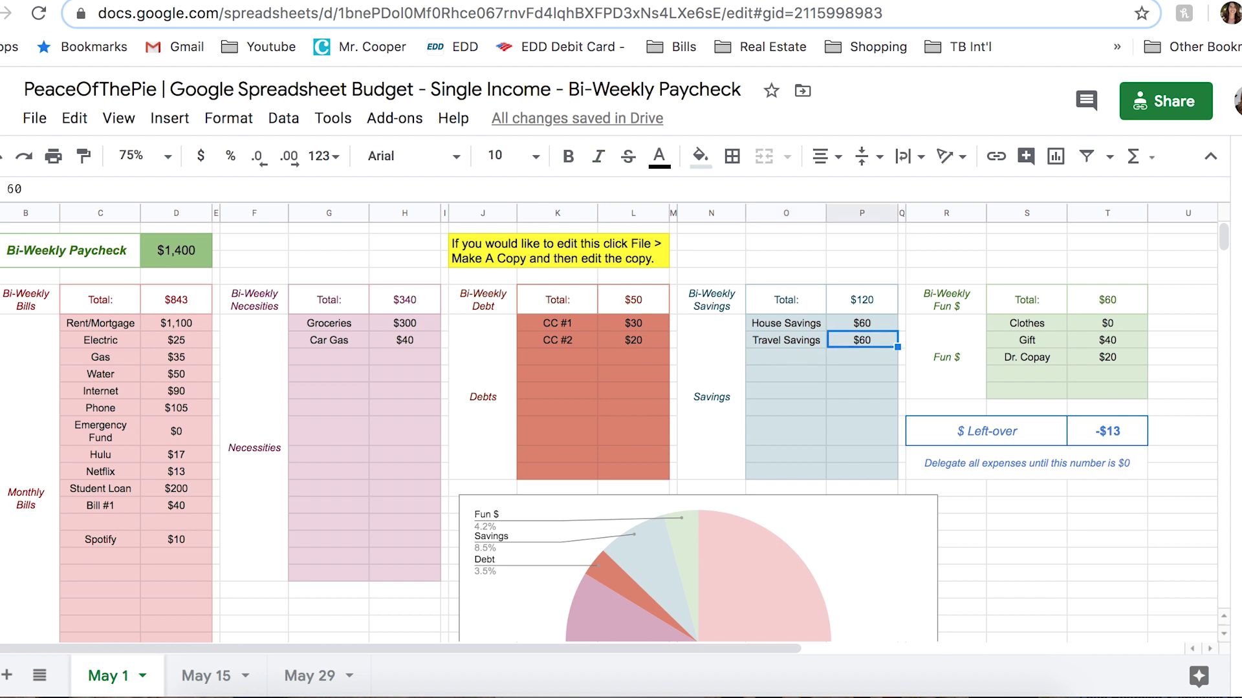
text(40)
key(Tab)
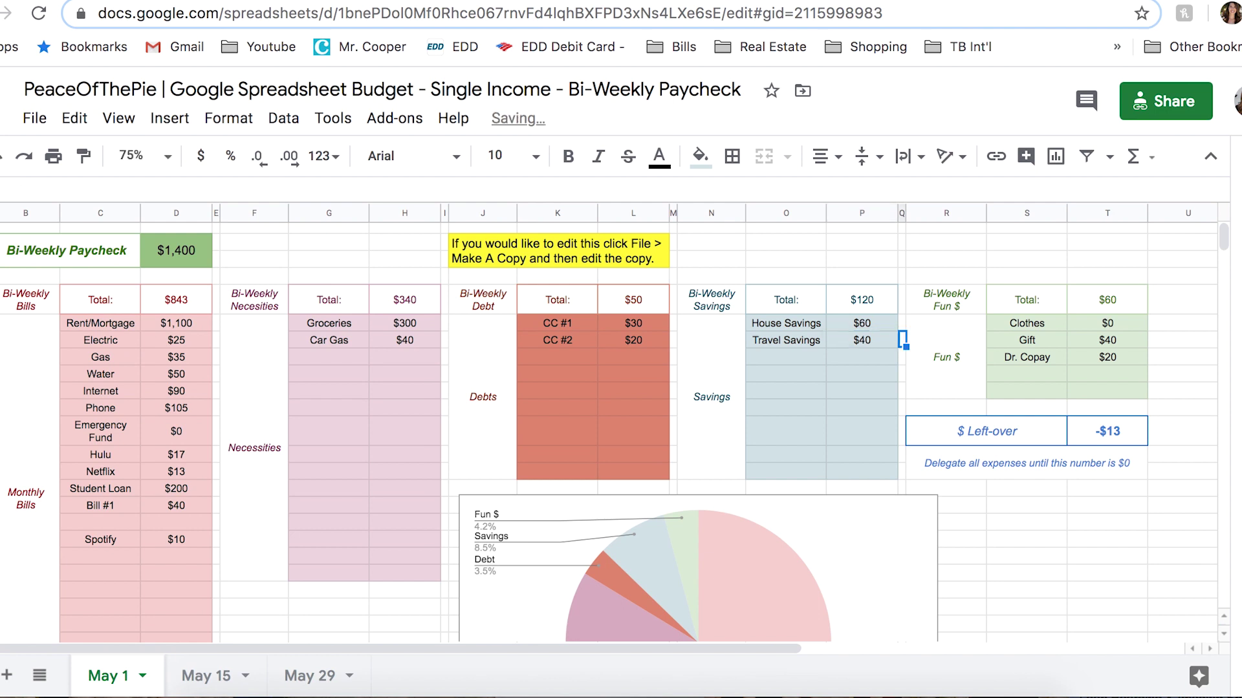
click(1118, 442)
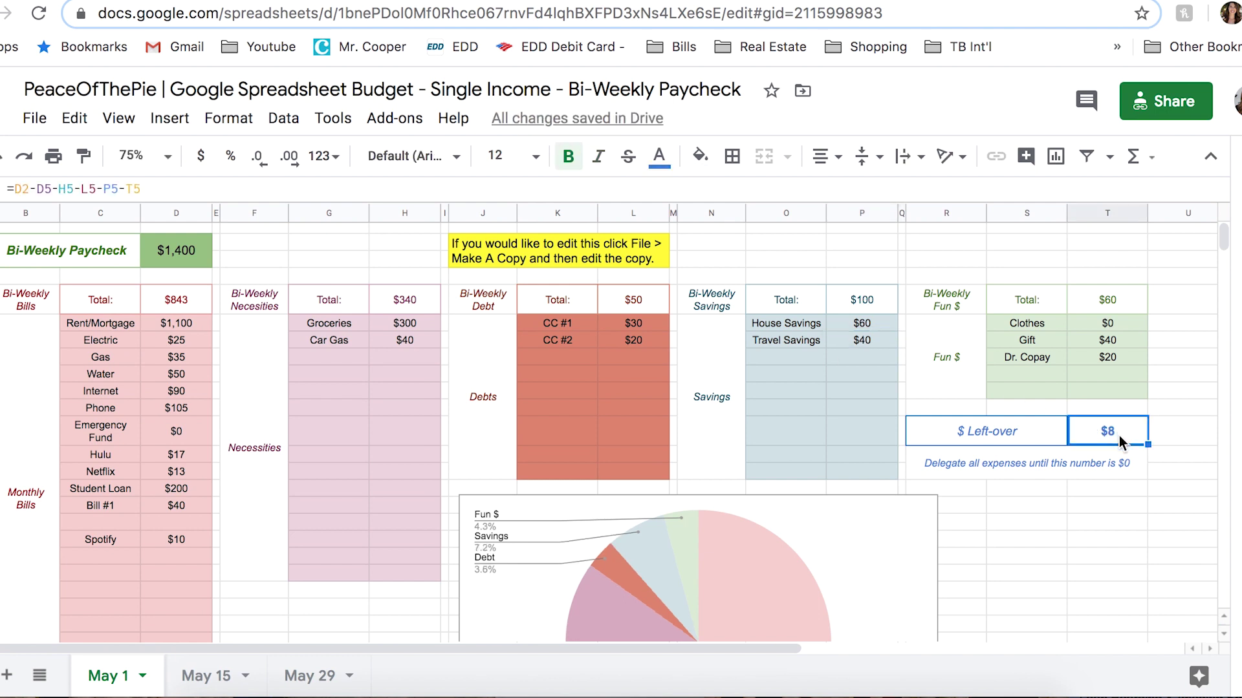
key(Left)
key(Left)
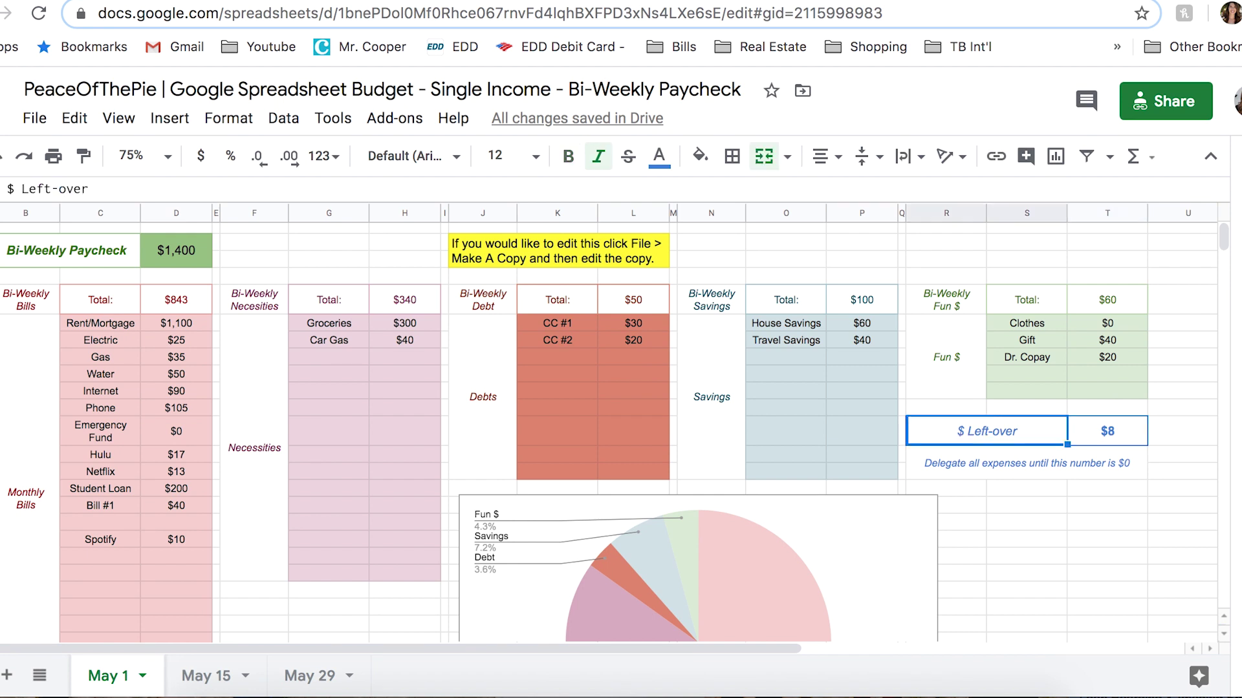
key(Up)
key(Up)
key(Up)
key(Left)
key(Up)
key(Up)
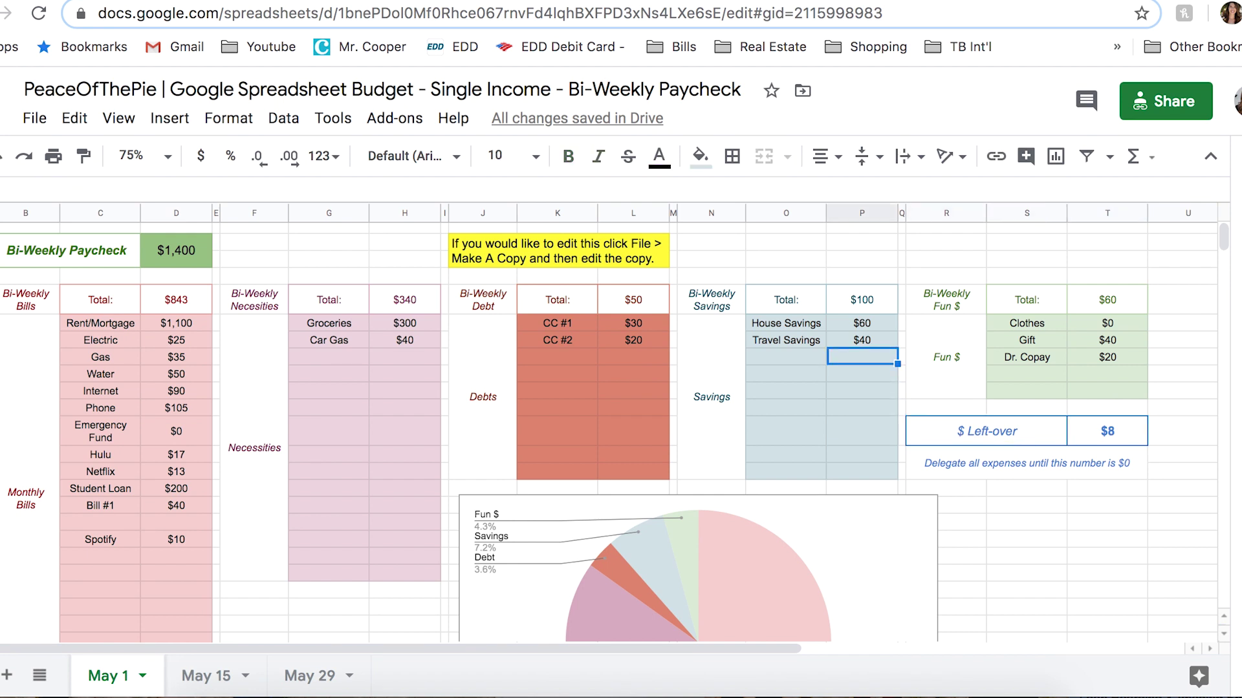
text(48)
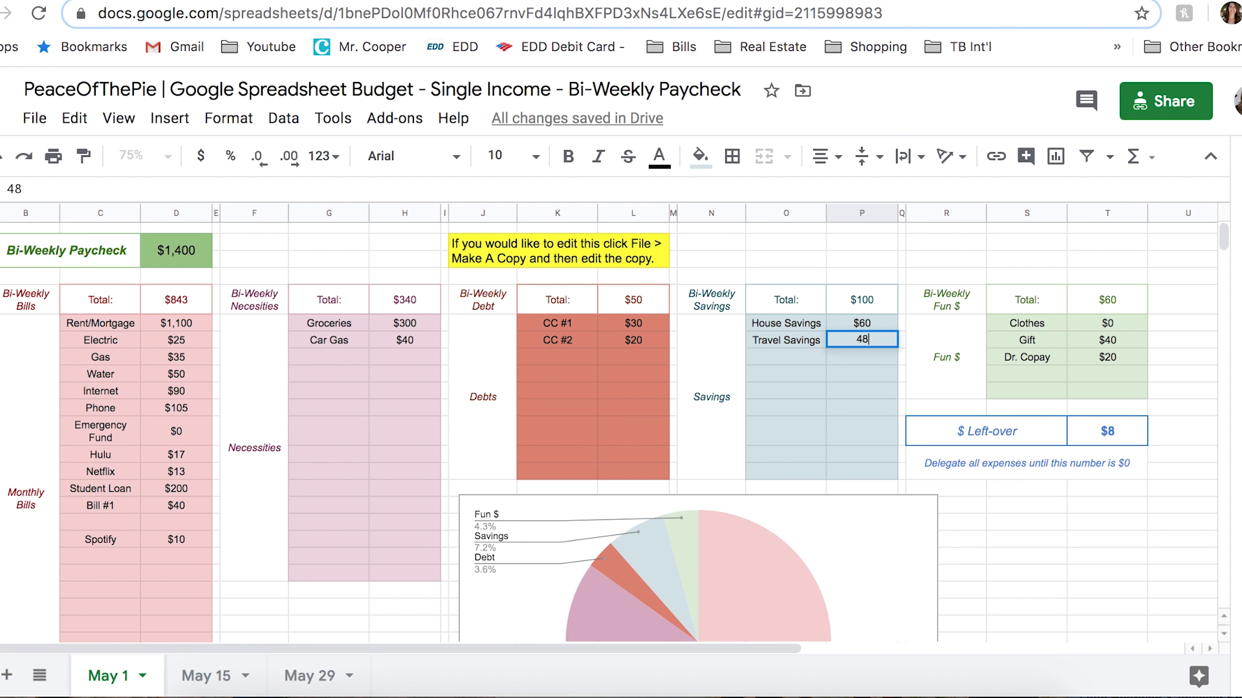
key(Tab)
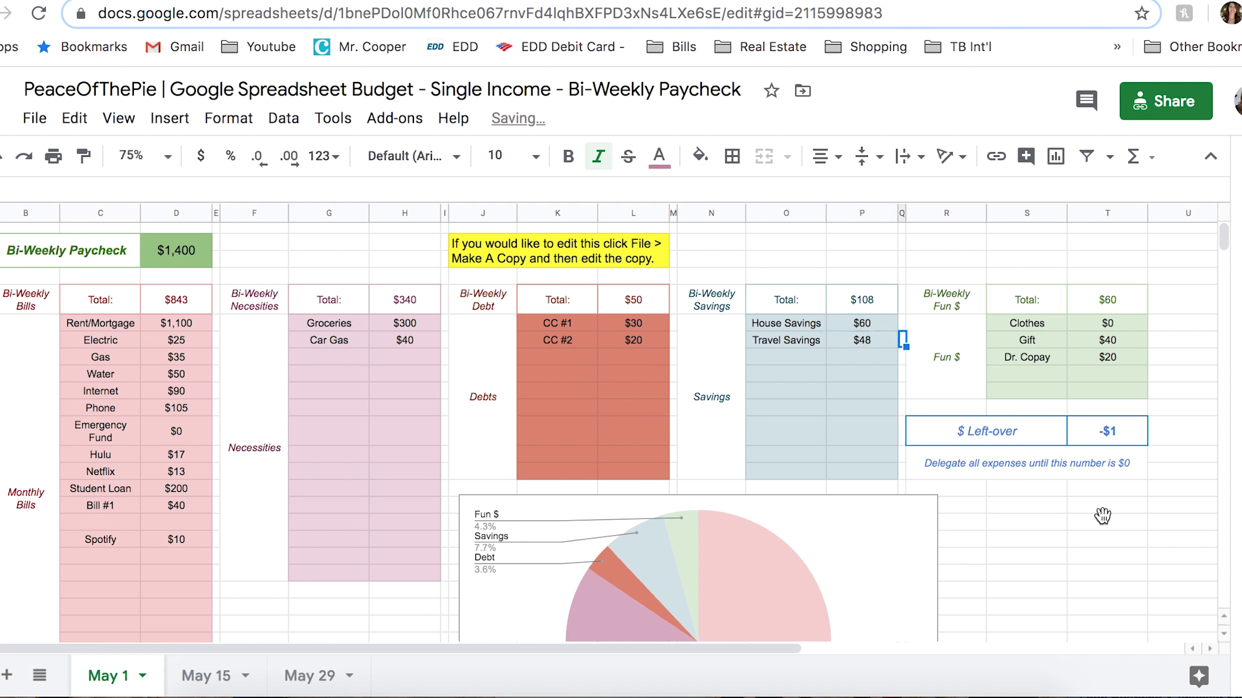
click(1102, 515)
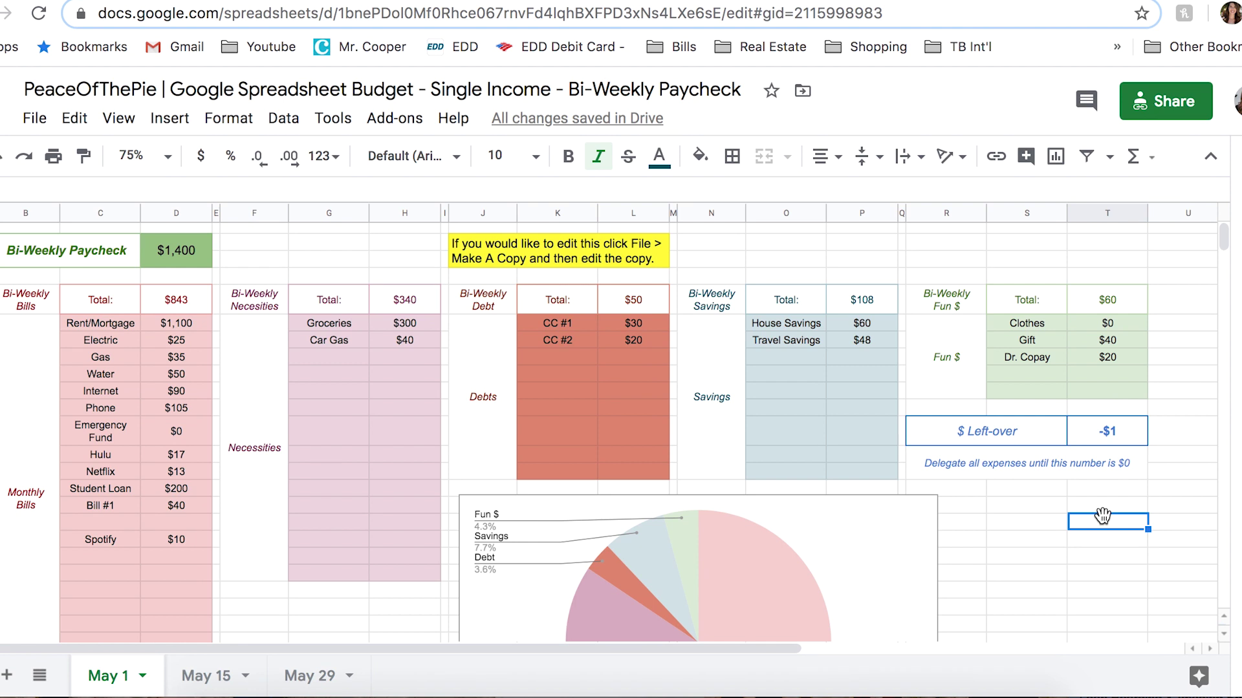
Step: Scroll down through the full budget pie chart, then switch to the May 29 sheet
scroll(992, 539, down, 3)
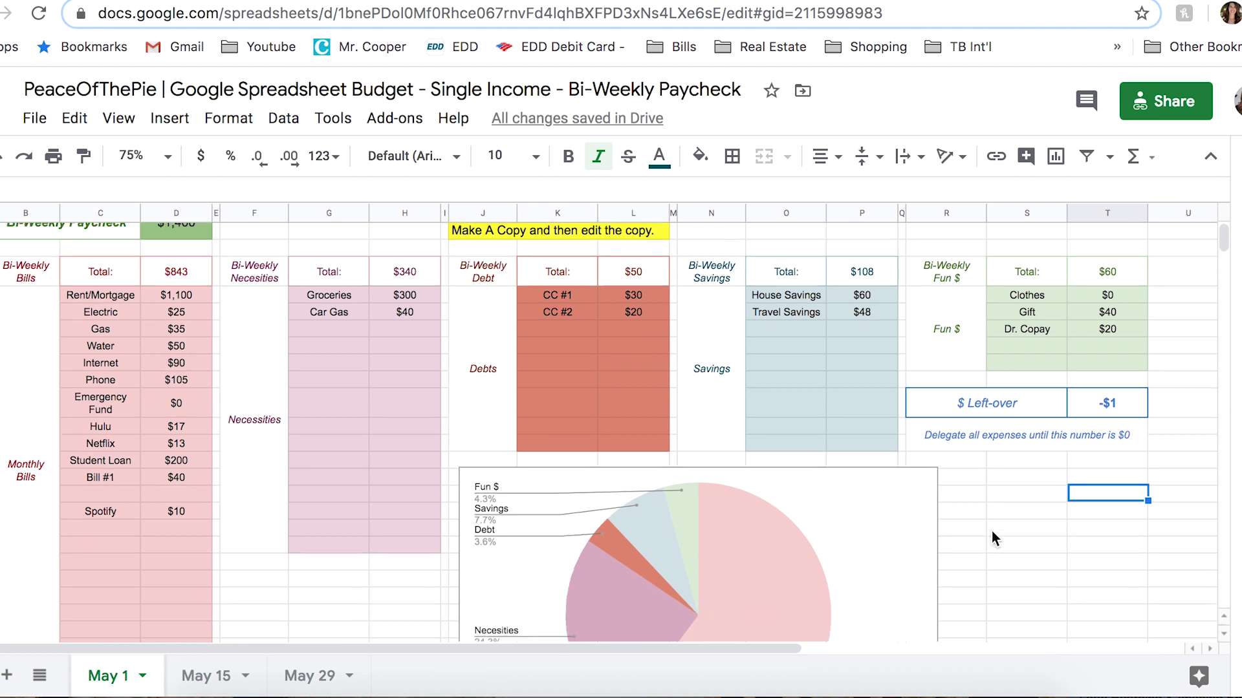
scroll(1018, 577, down, 1)
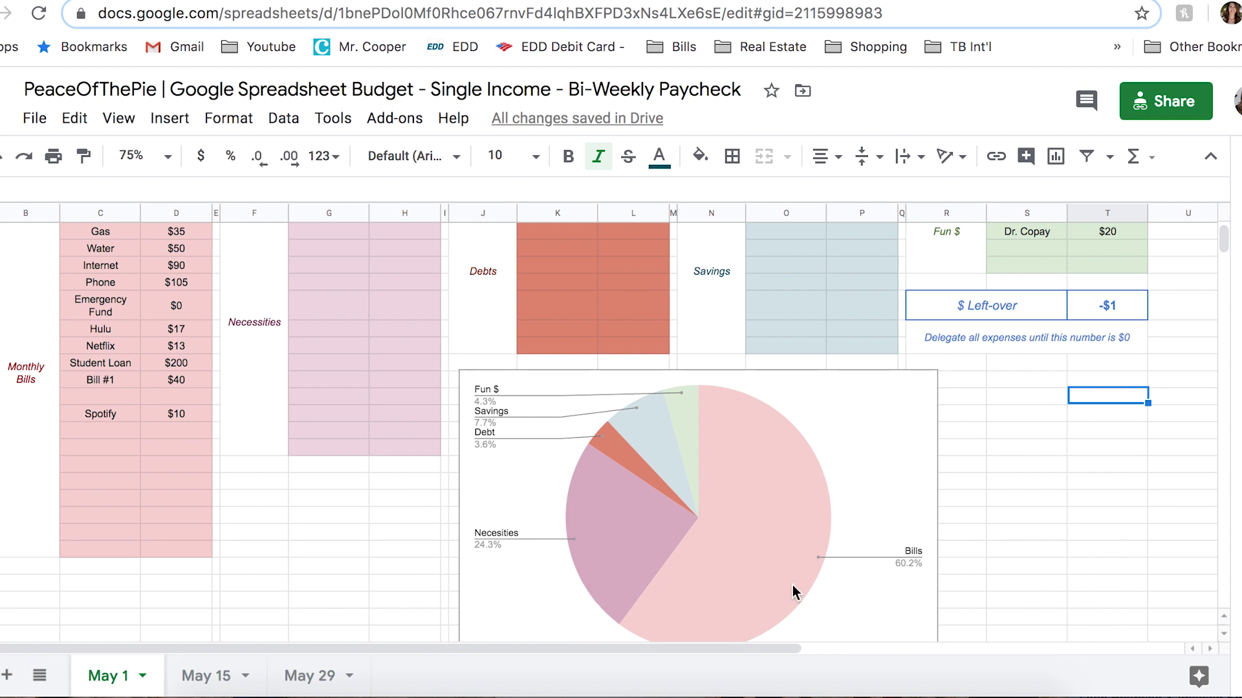
scroll(795, 592, down, 2)
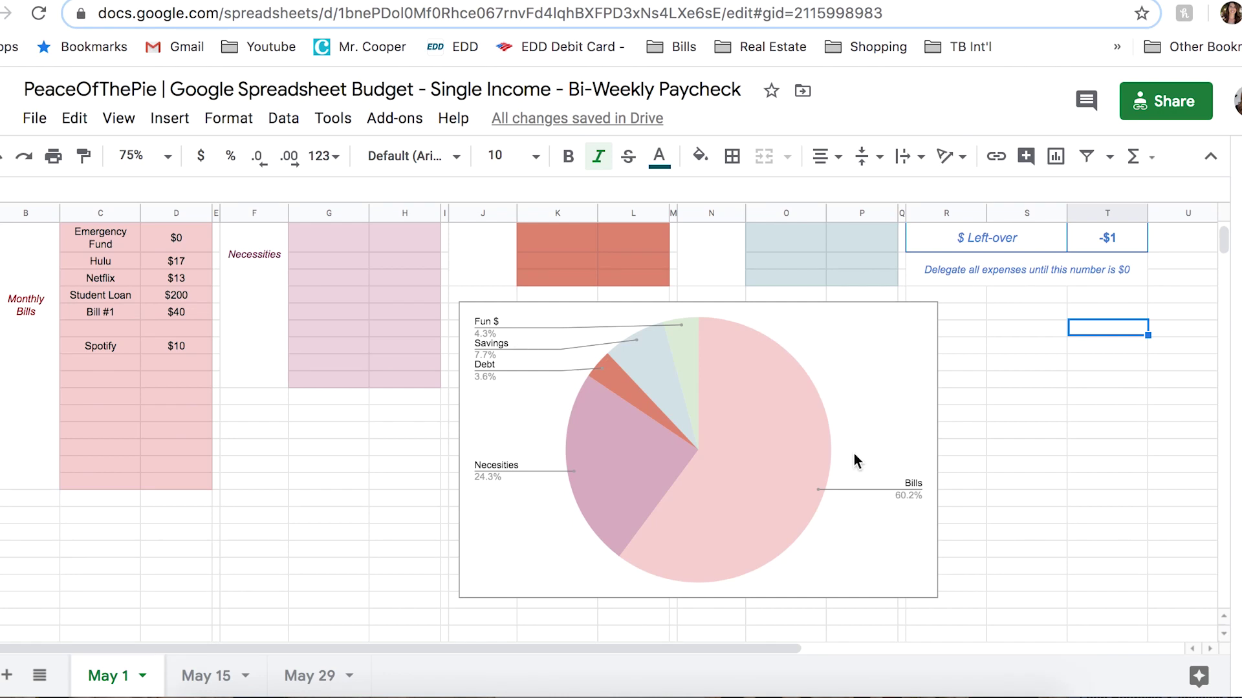
click(188, 345)
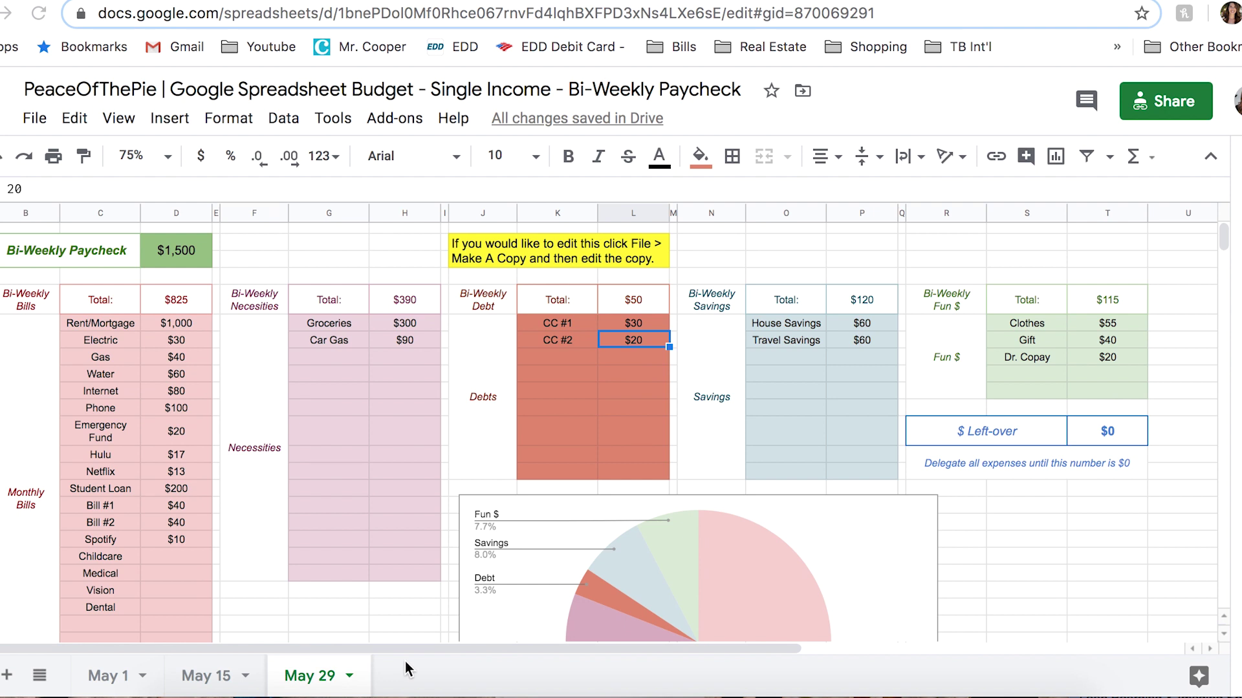
Step: Duplicate the May 29 tab and rename the copy to 'June 12'
right_click(311, 675)
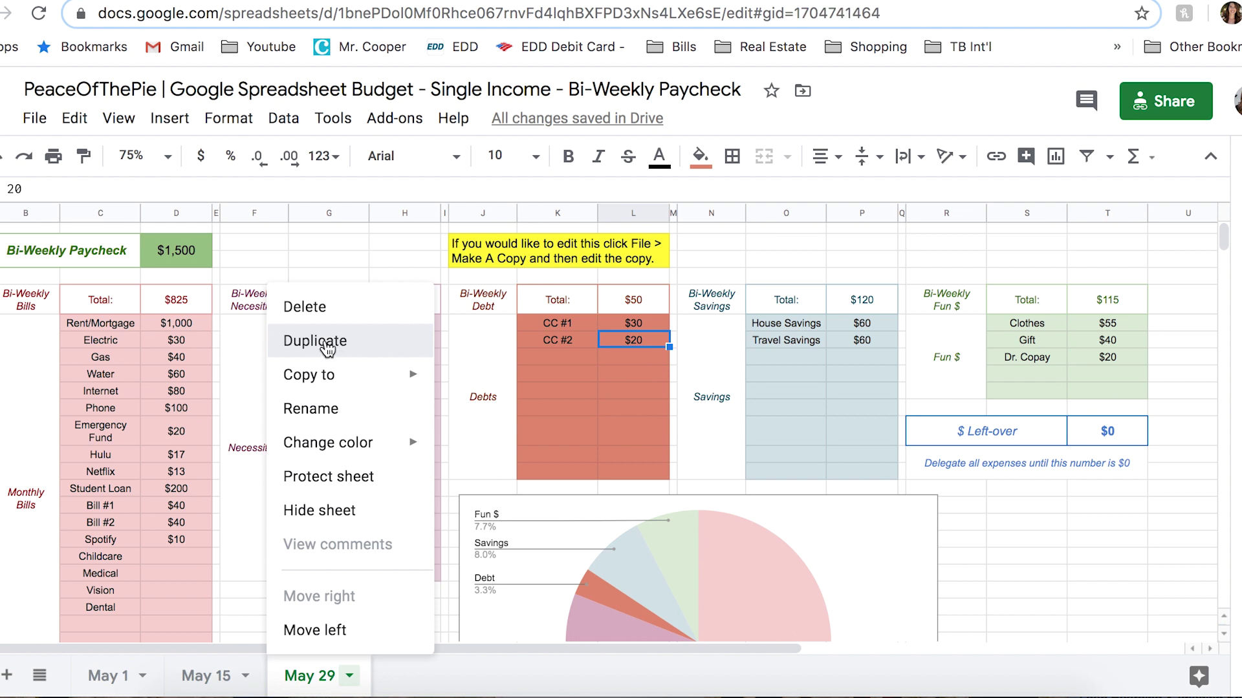
click(324, 340)
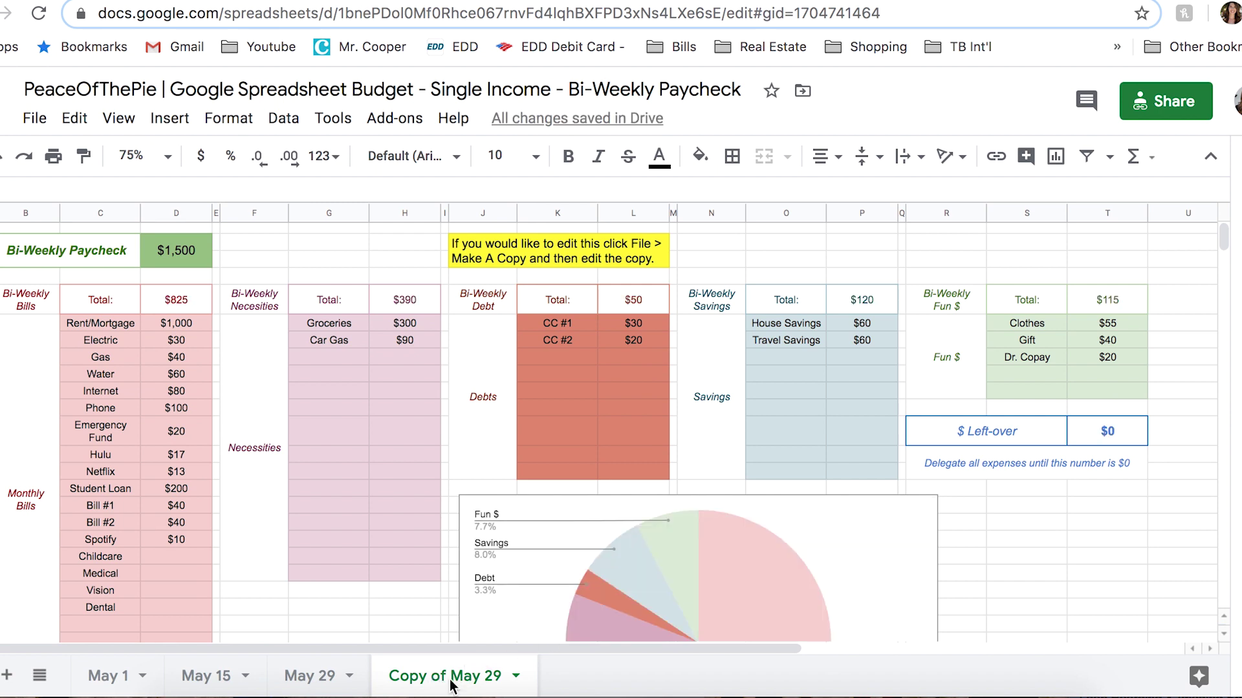
double_click(456, 680)
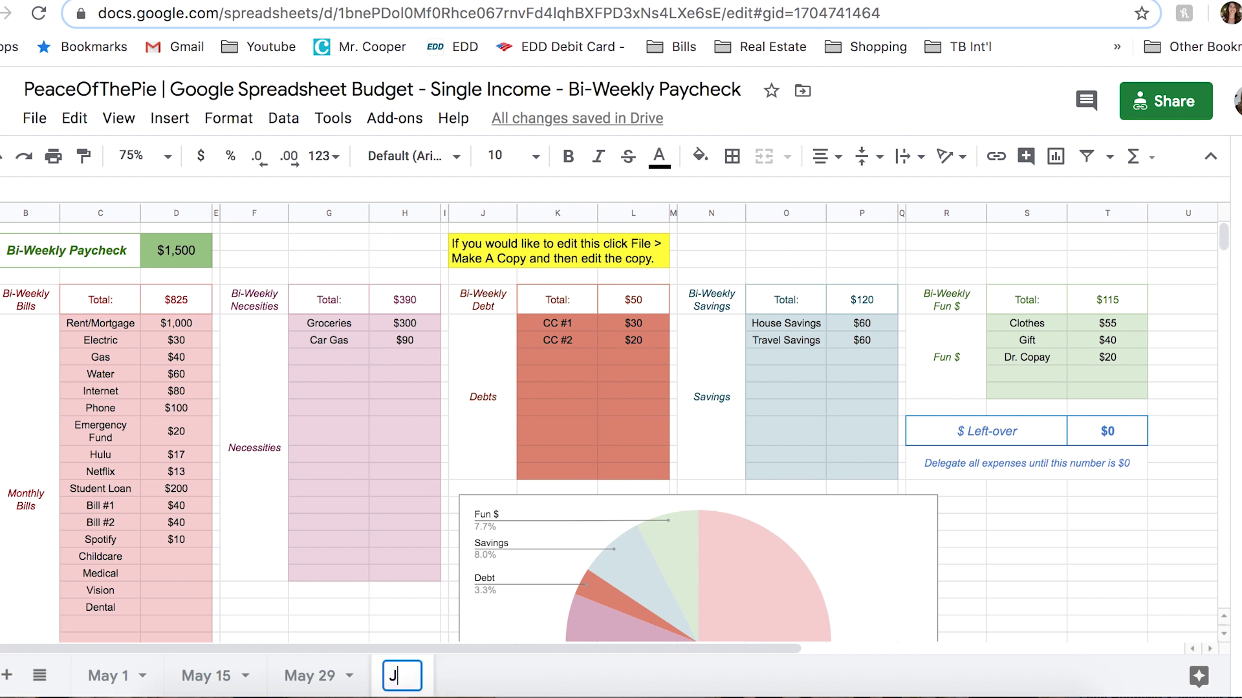
key(Return)
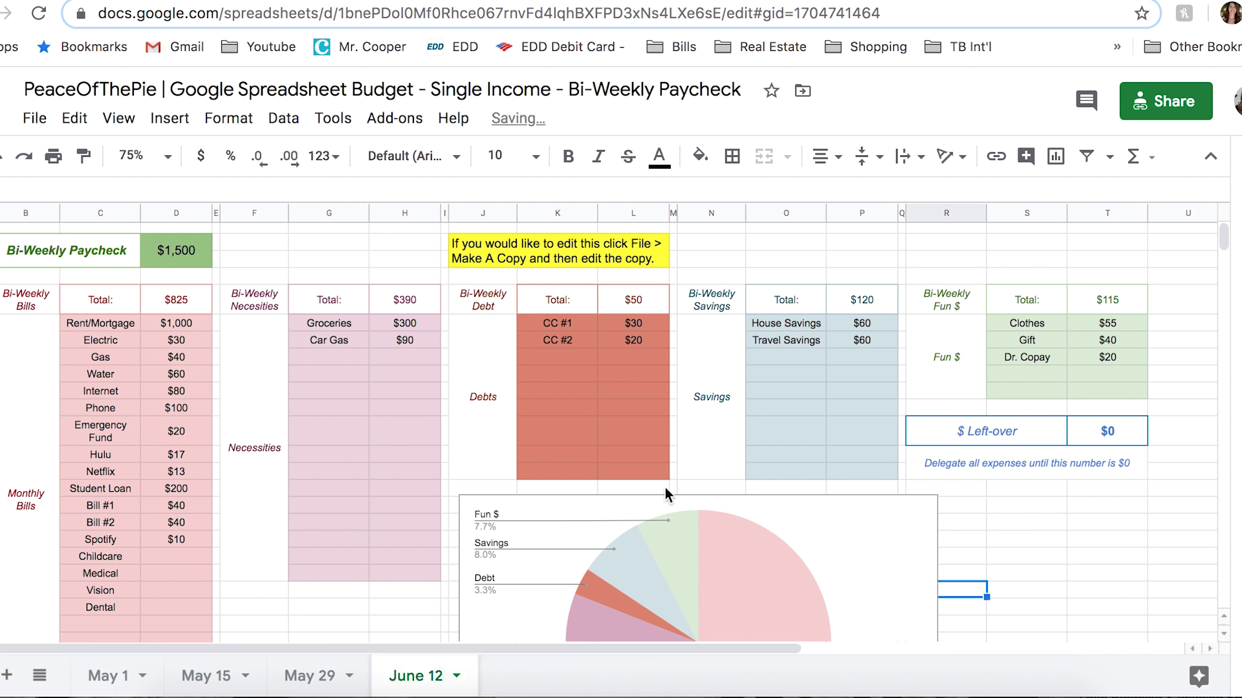